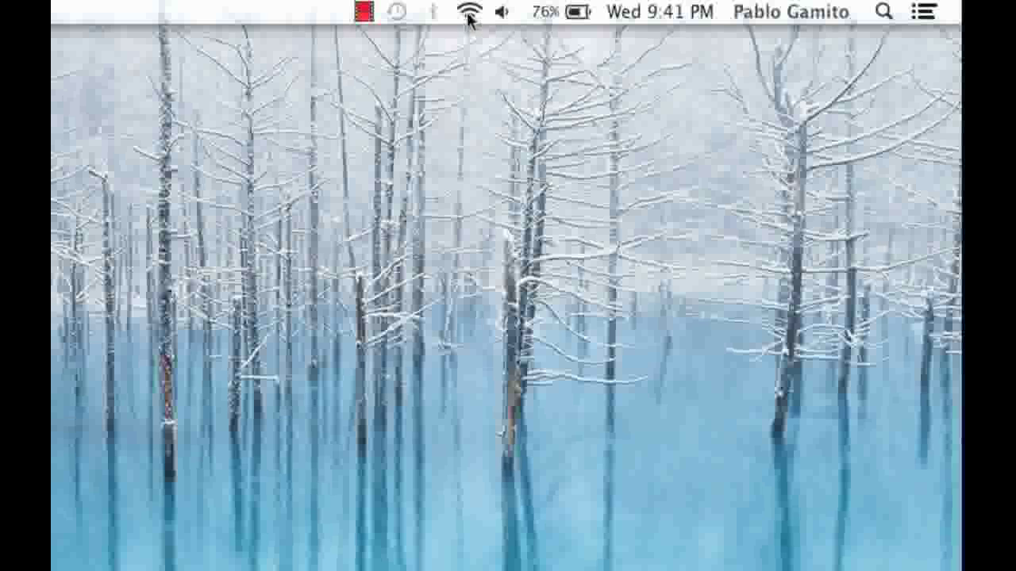
Bring up the Wi-Fi connection's Advanced TCP/IP settings to read the router address 192.168.1.1.
click(469, 14)
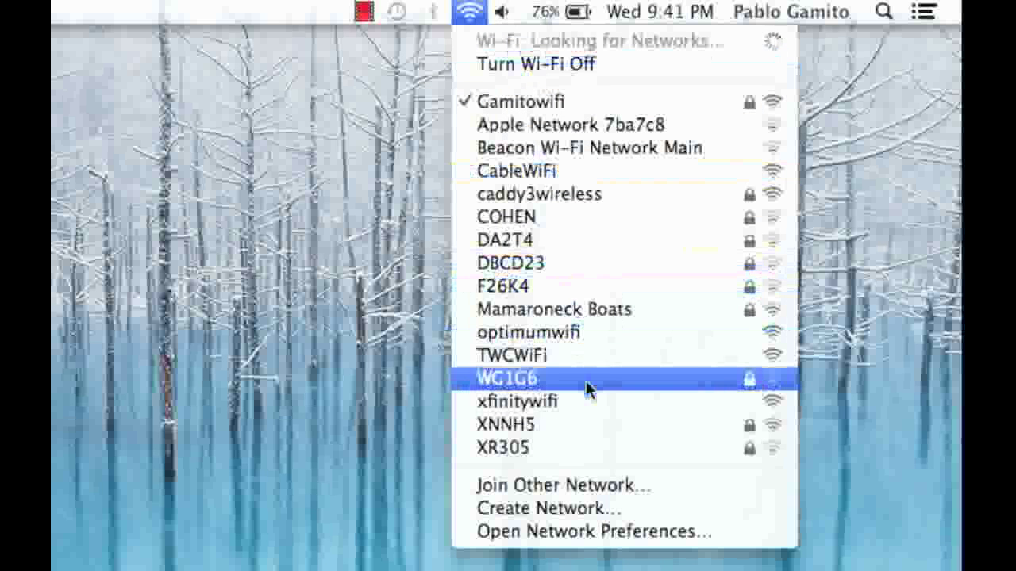
click(579, 542)
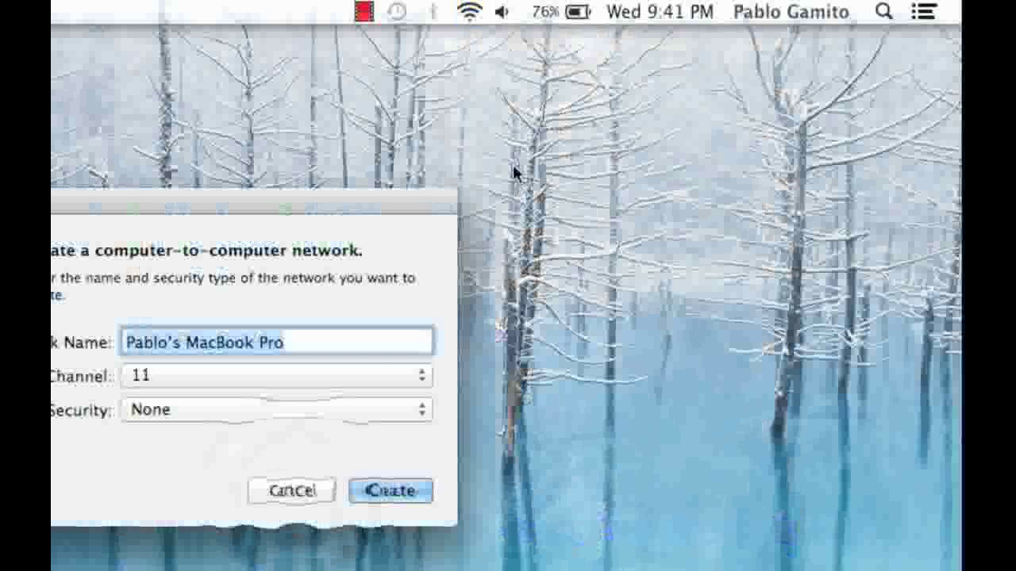
click(291, 489)
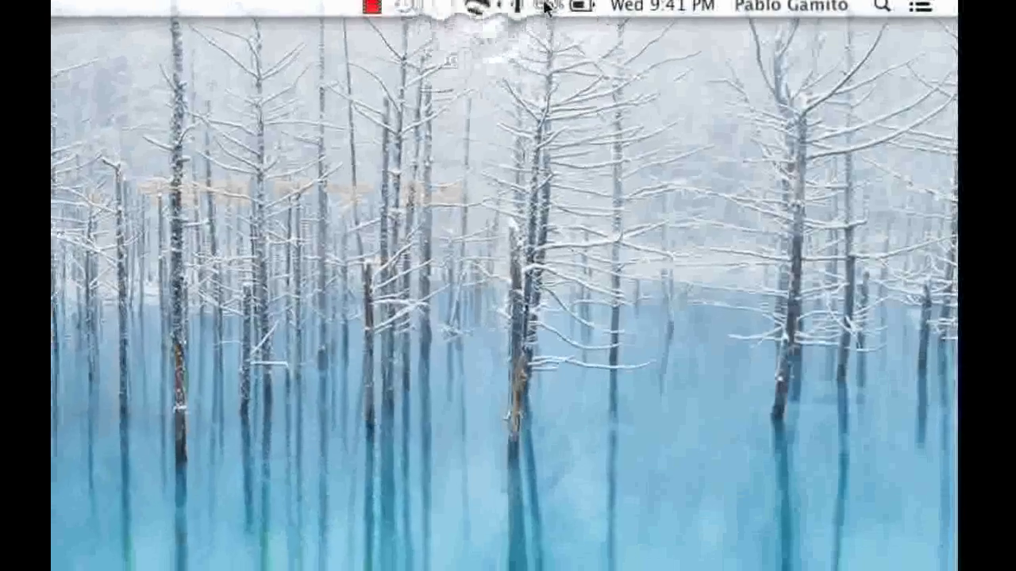
click(546, 7)
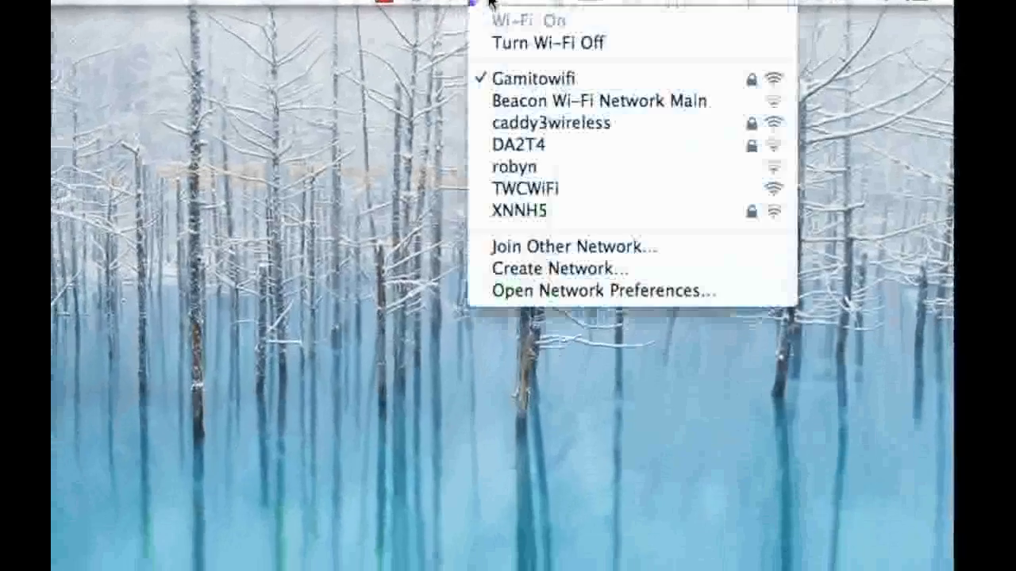
click(547, 241)
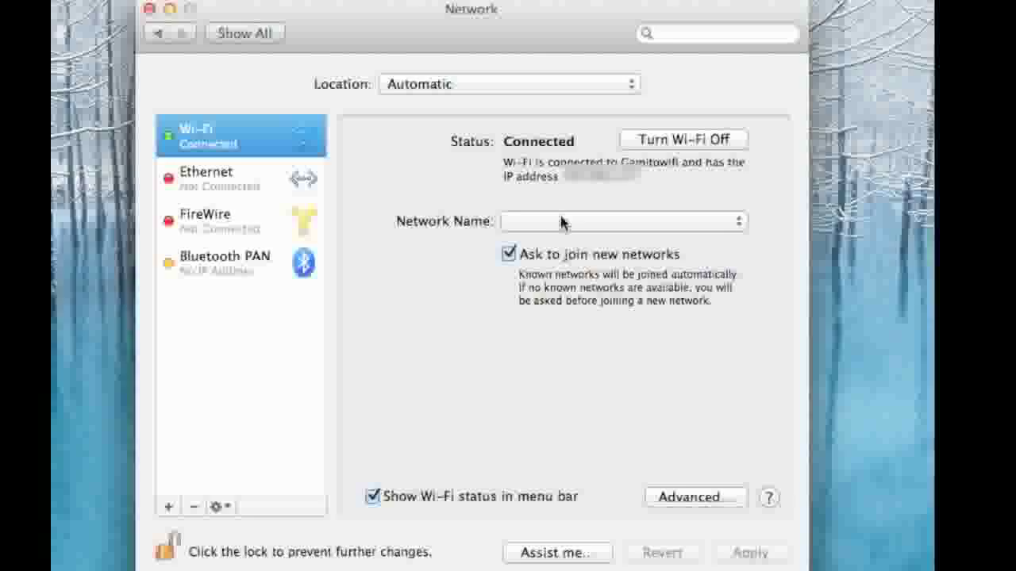
click(706, 487)
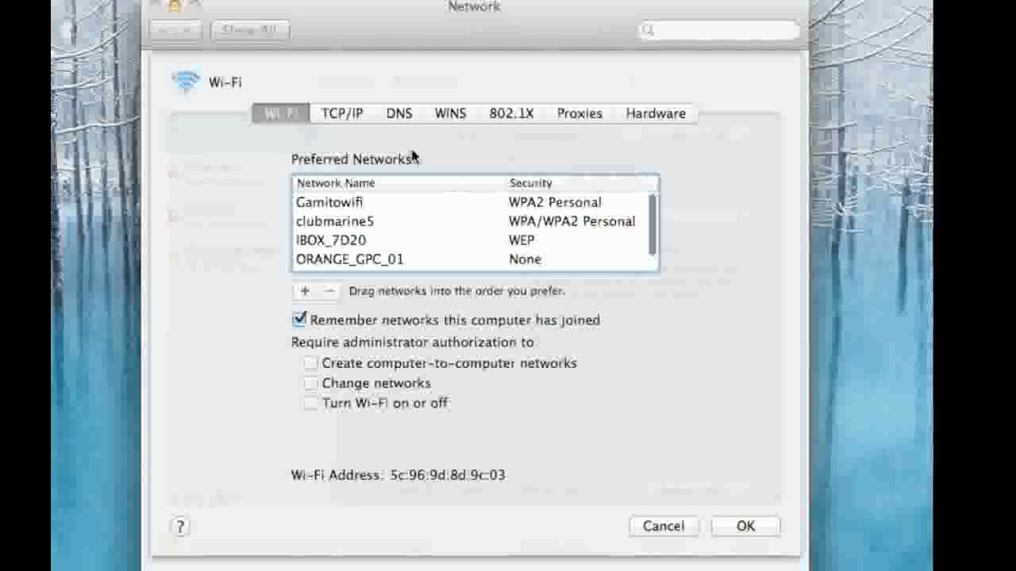
click(359, 119)
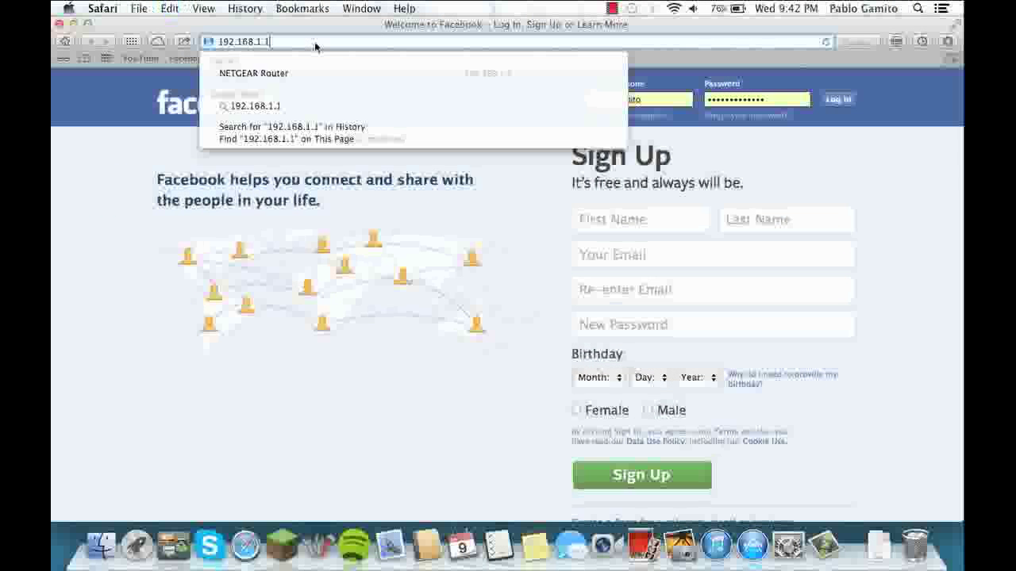
Load the NETGEAR admin page at 192.168.1.1, then start a new Safari tab.
key(Return)
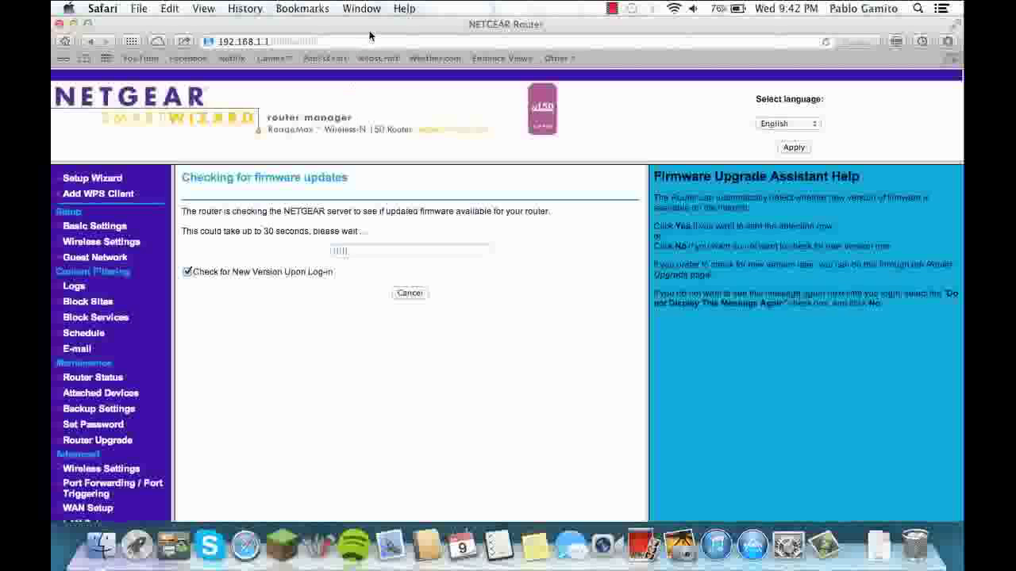
key(super+t)
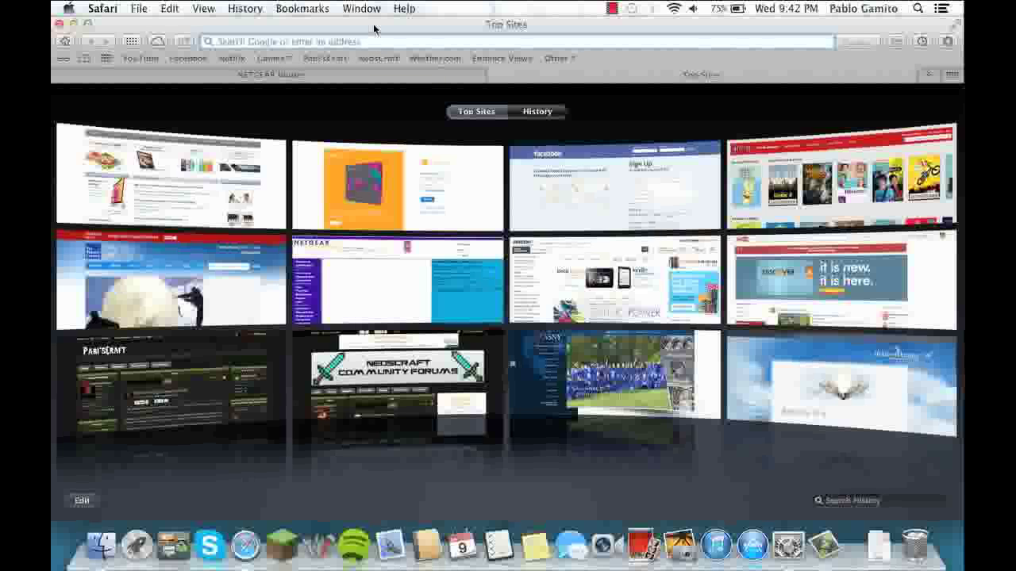
Load routerpasswords.com and scroll the router make list down toward NETGEAR.
text(rou)
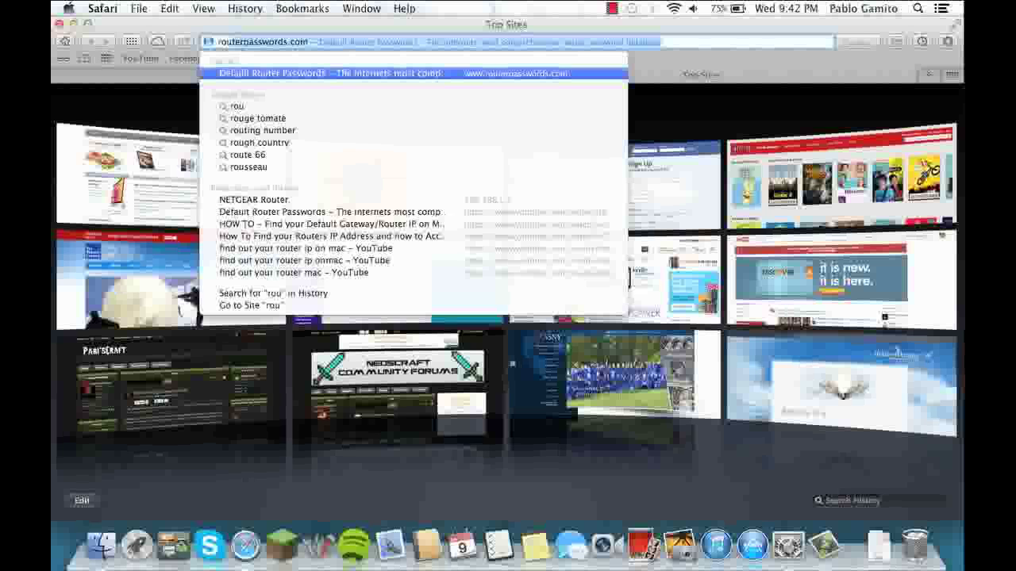
text(terpass)
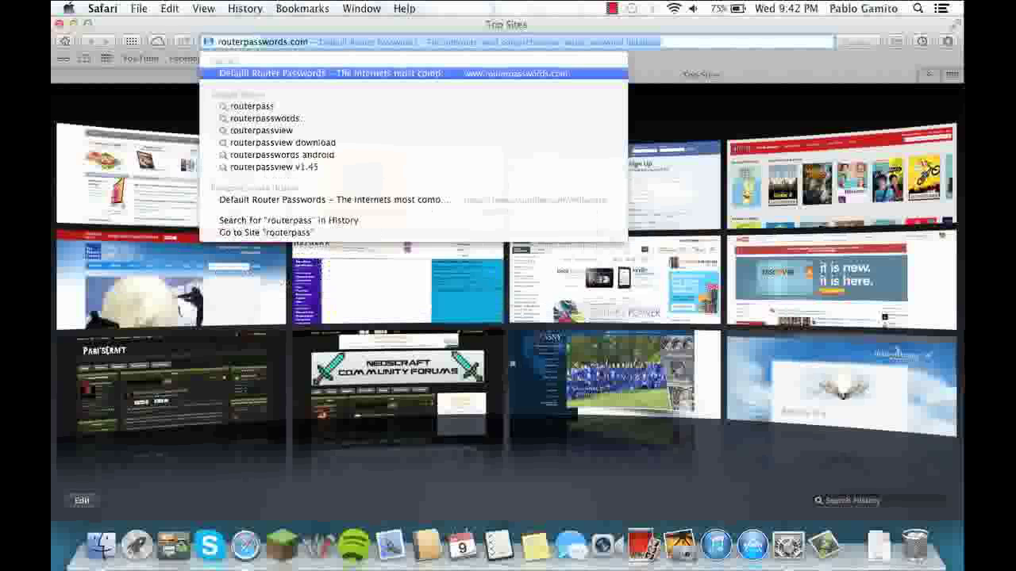
text(words.com)
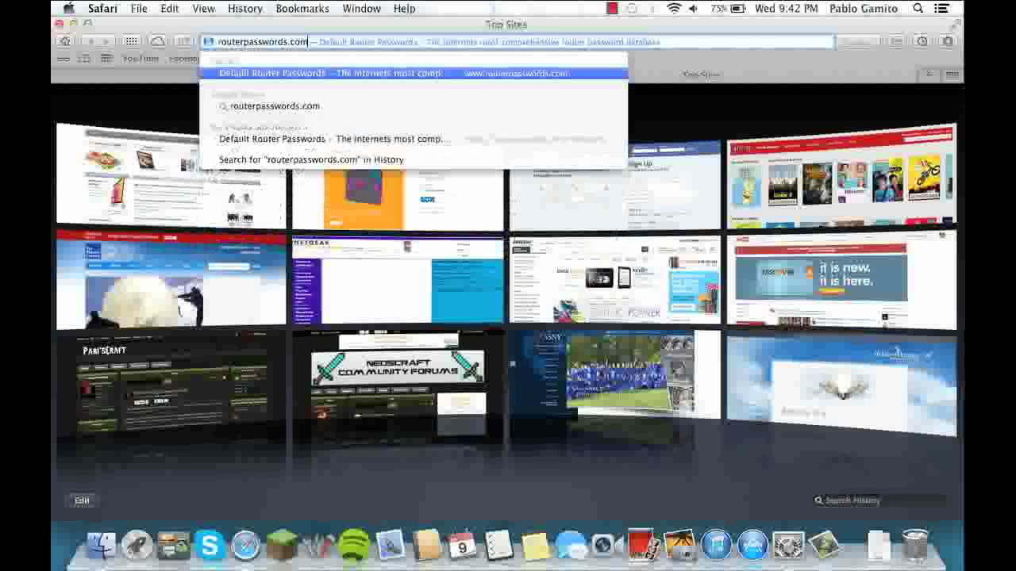
key(Return)
click(660, 325)
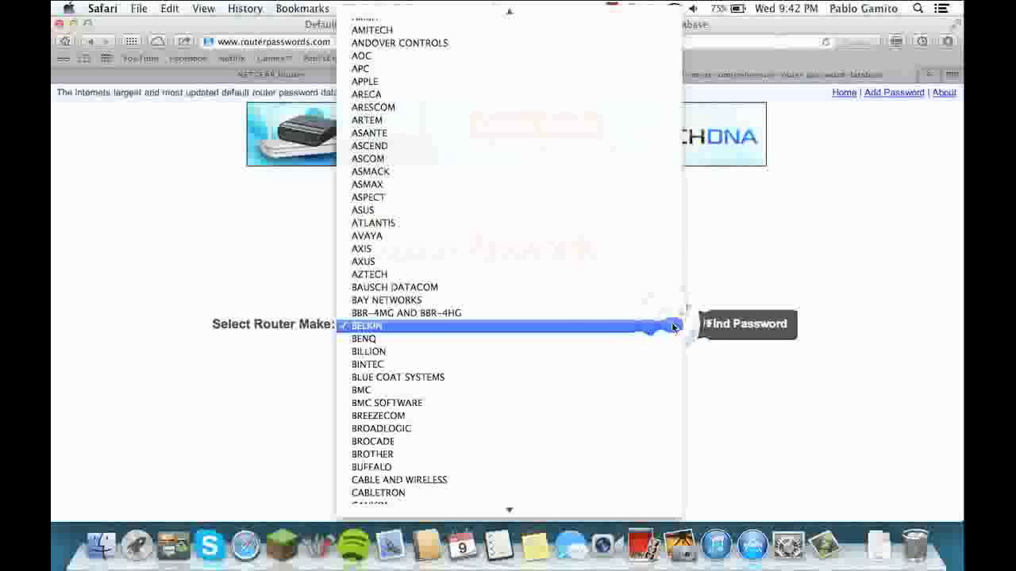
mouse_move(567, 524)
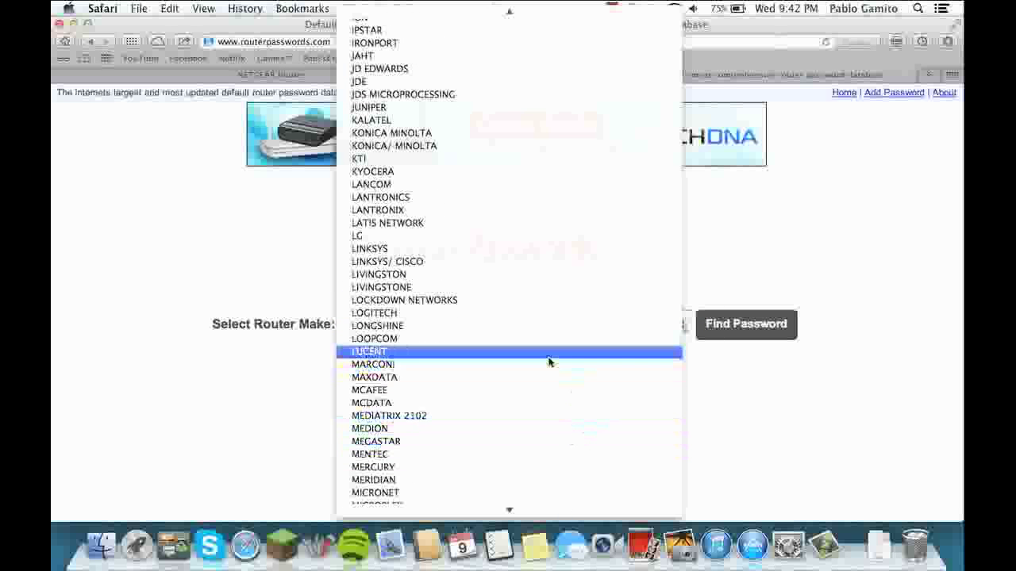
scroll(553, 437, down, 10)
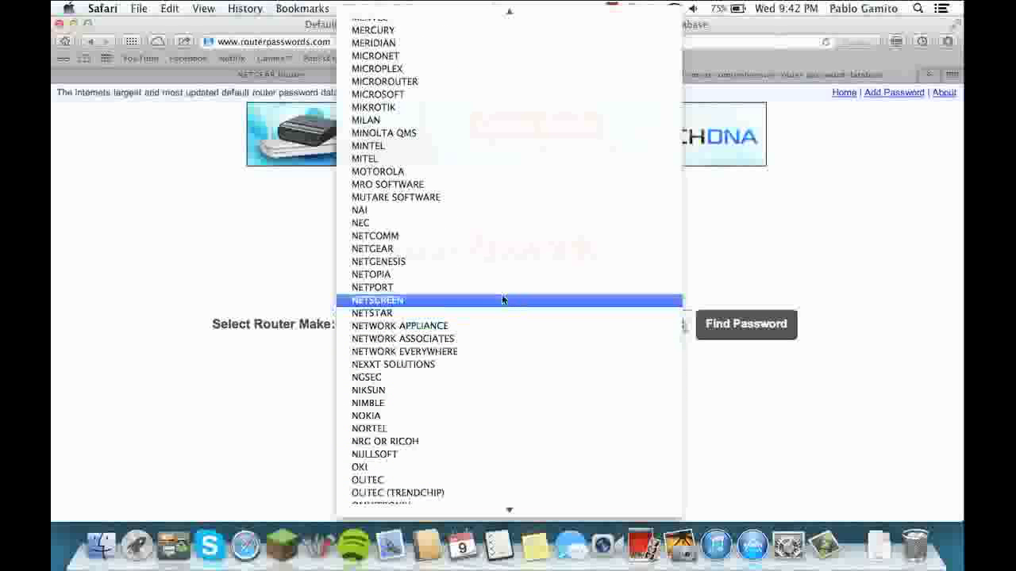
Pick NETGEAR, run Find Password, and scroll the table of model usernames and passwords.
click(485, 248)
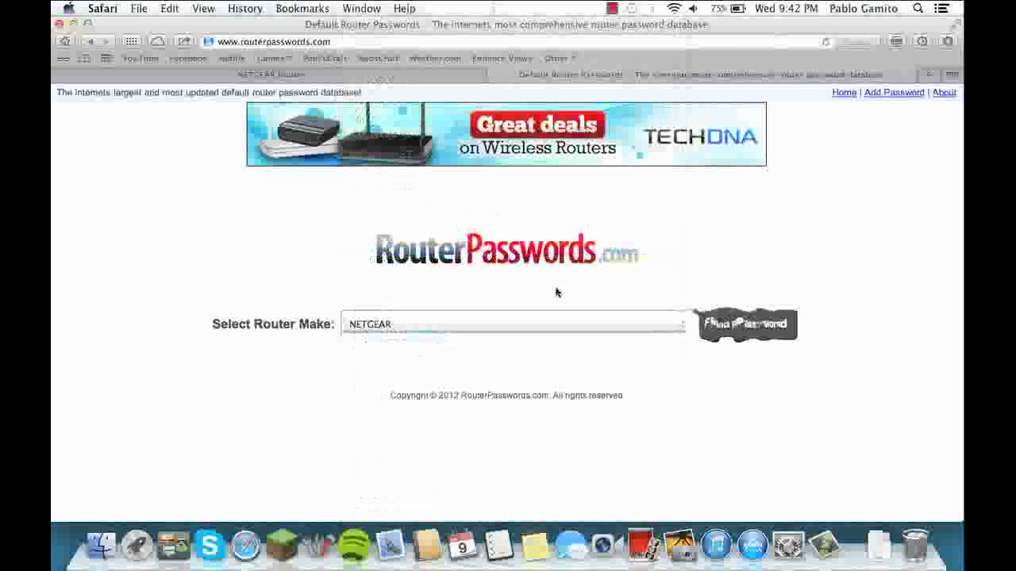
click(738, 323)
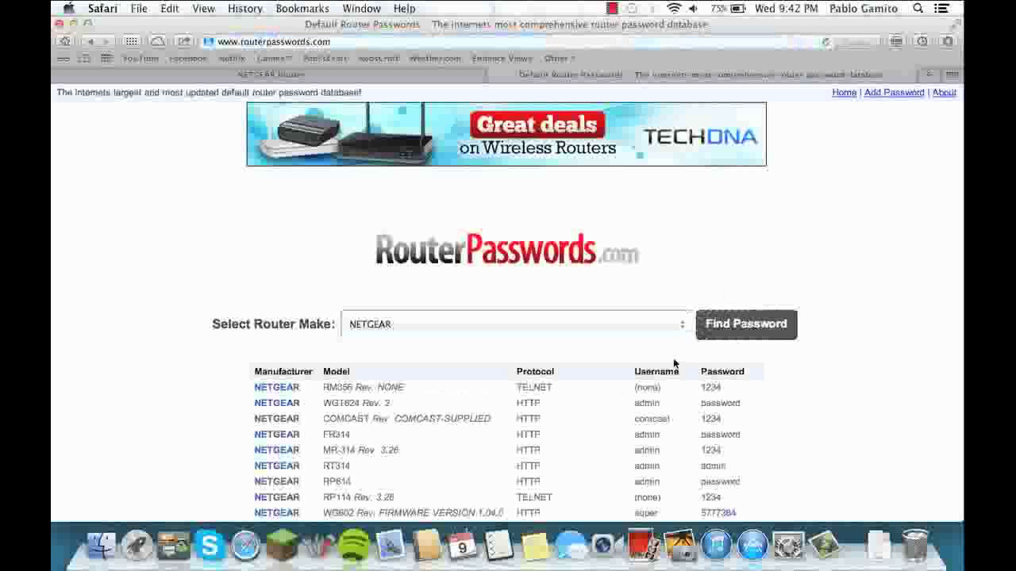
scroll(508, 318, down, 5)
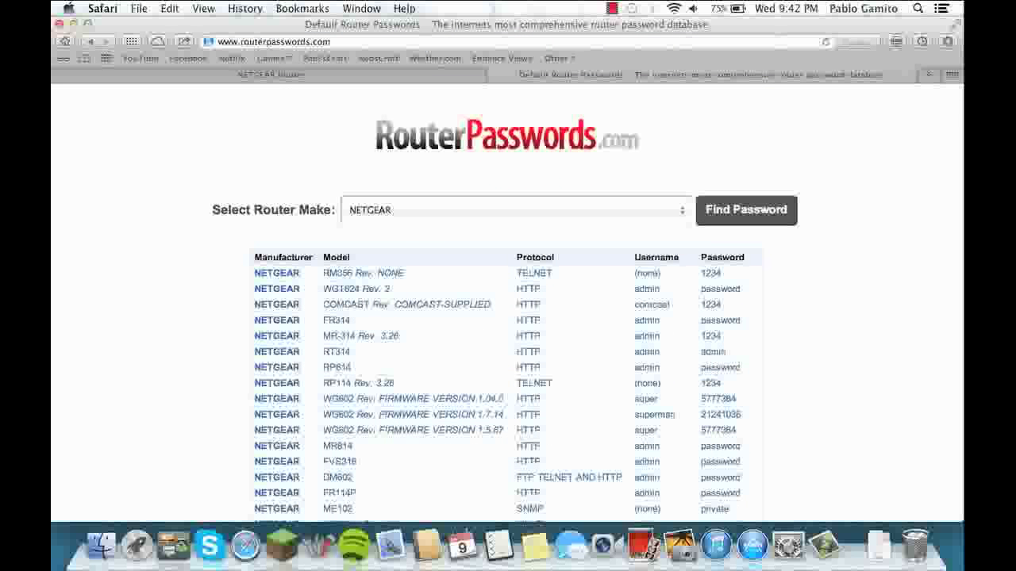
scroll(508, 317, down, 5)
scroll(508, 318, down, 7)
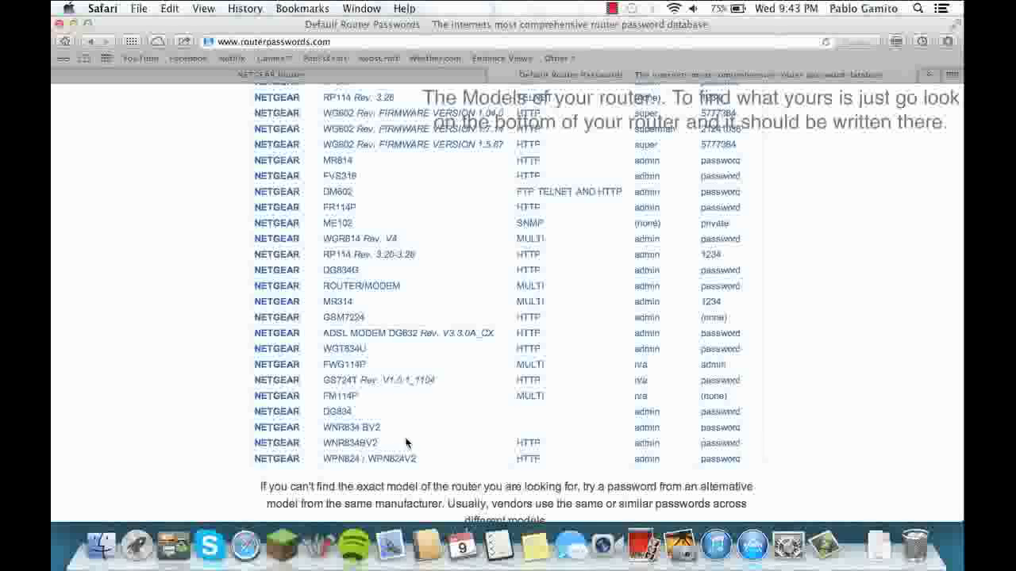
scroll(508, 317, up, 10)
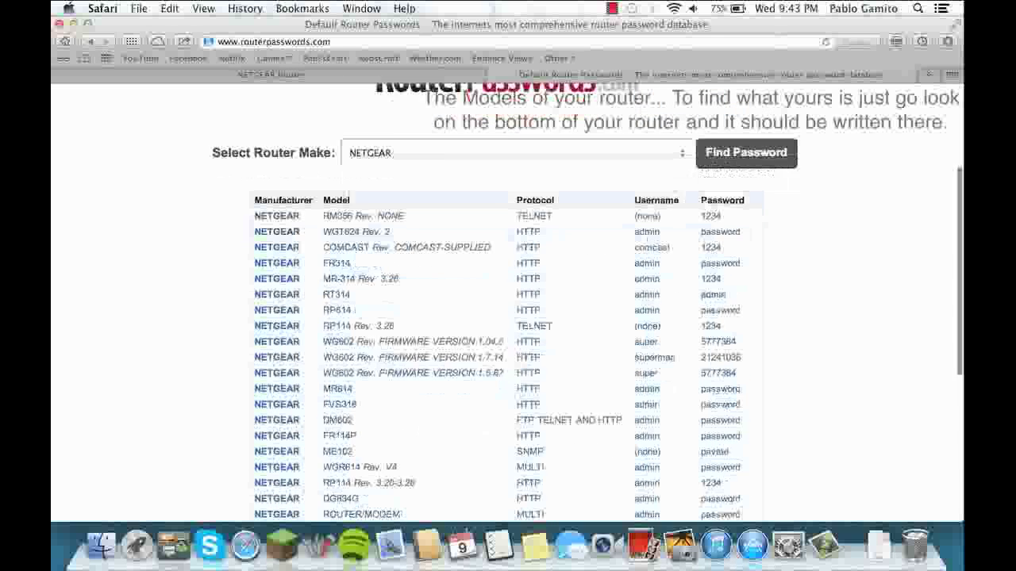
scroll(486, 426, down, 5)
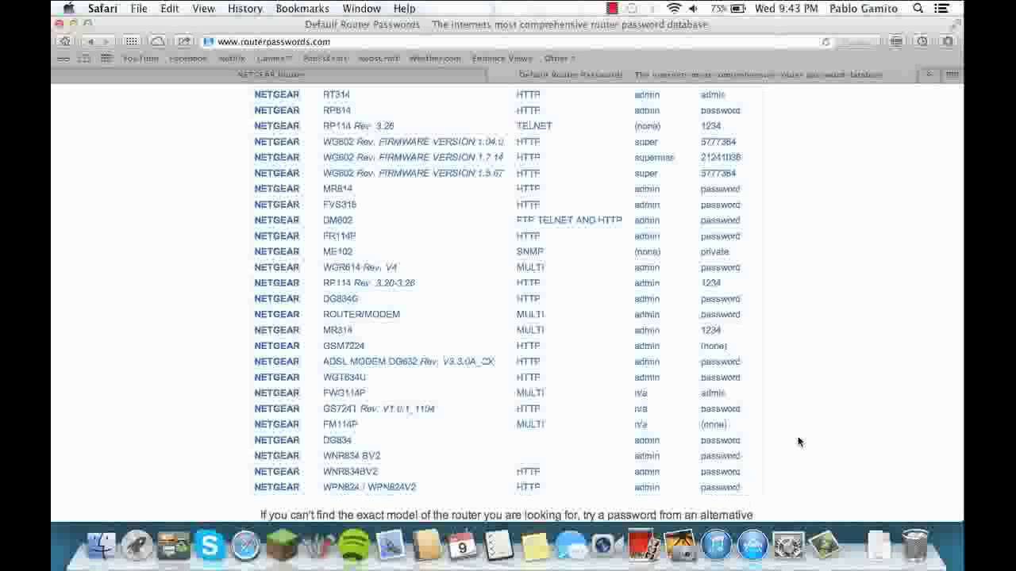
Go back to the router admin's port forwarding page and open the Mac's Network TCP/IP settings.
click(448, 75)
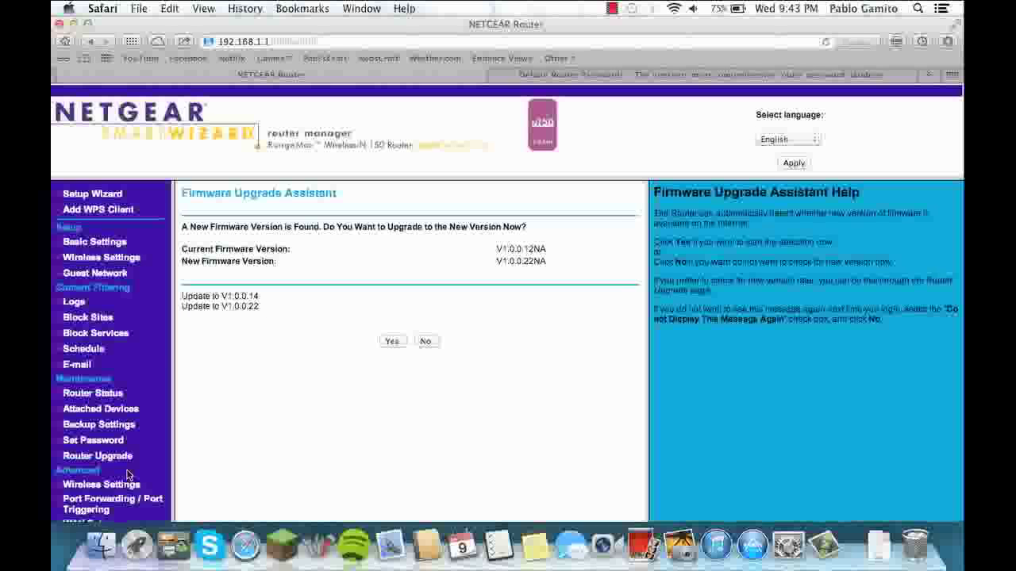
click(99, 501)
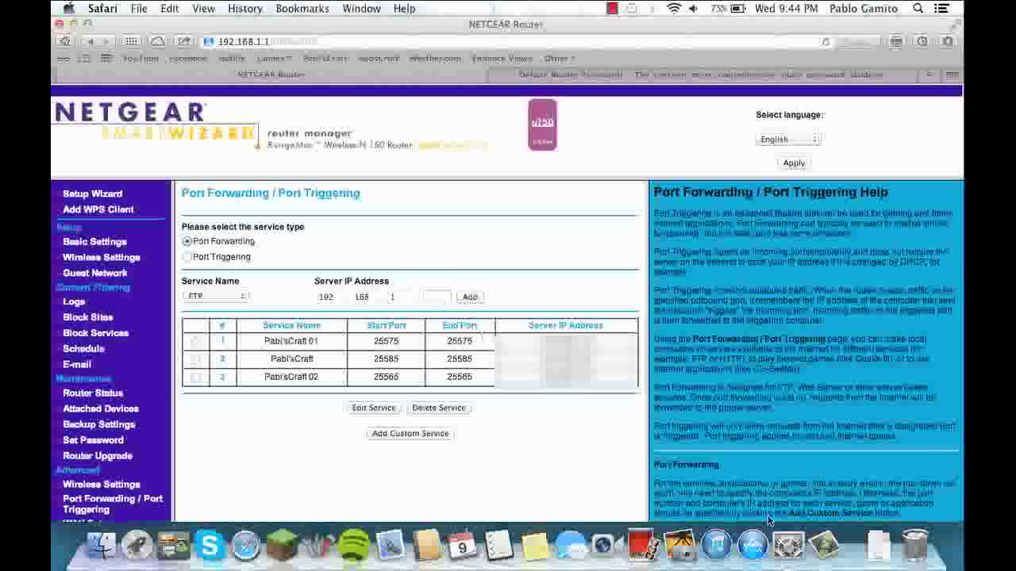
click(790, 538)
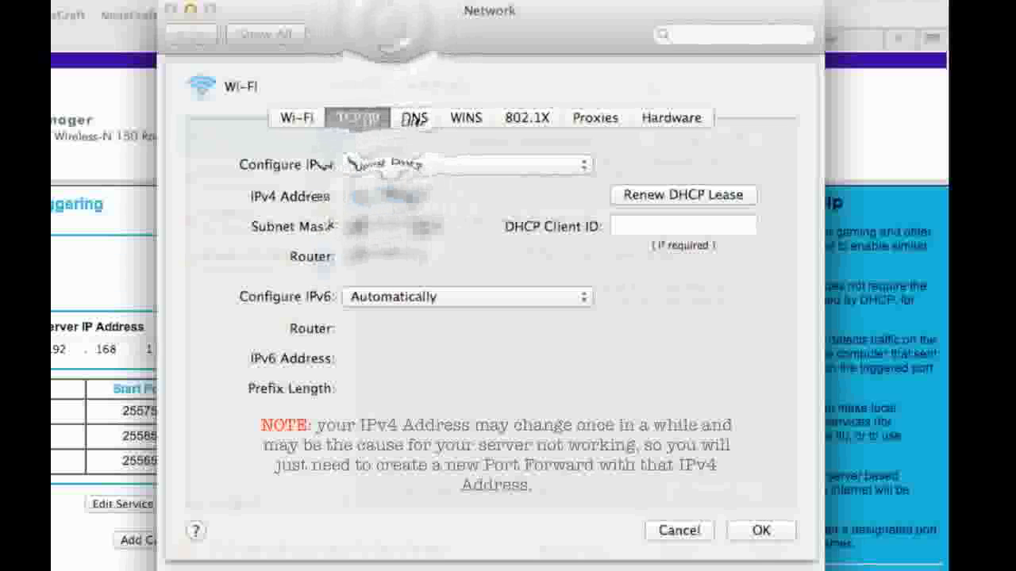
Move the Network window aside and enter 27 as the last Server IP part, making 192.168.1.27.
drag(390, 28, 474, 36)
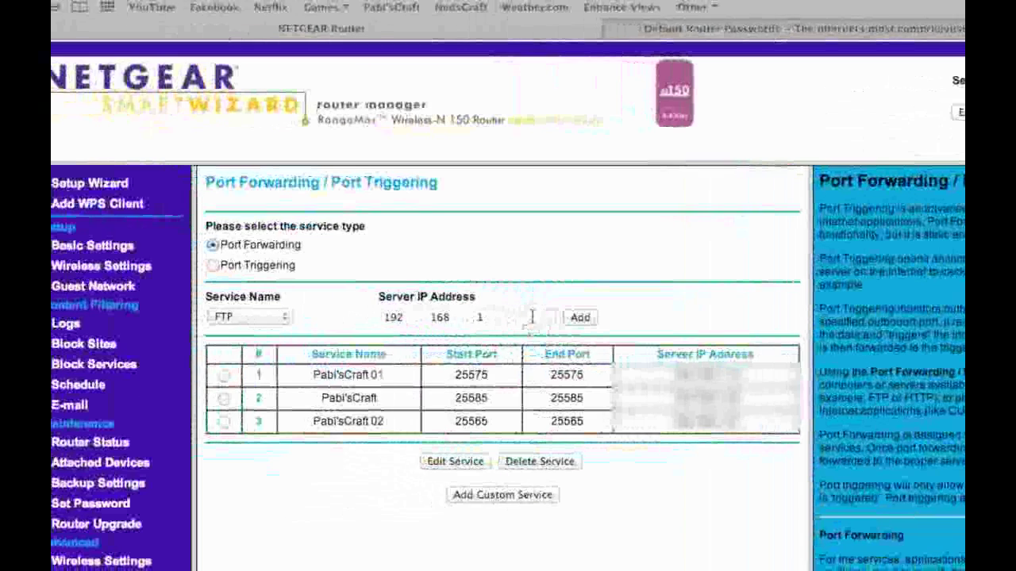
click(459, 318)
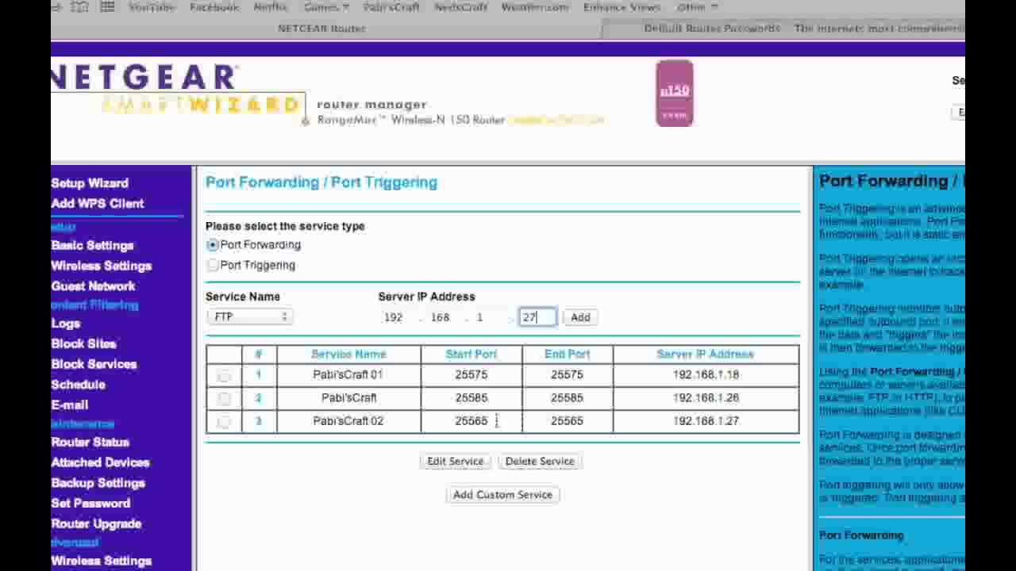
Edit Pabi'sCraft 02 to keep TCP/UDP on port 25565 to 192.168.1.27, and apply.
click(226, 427)
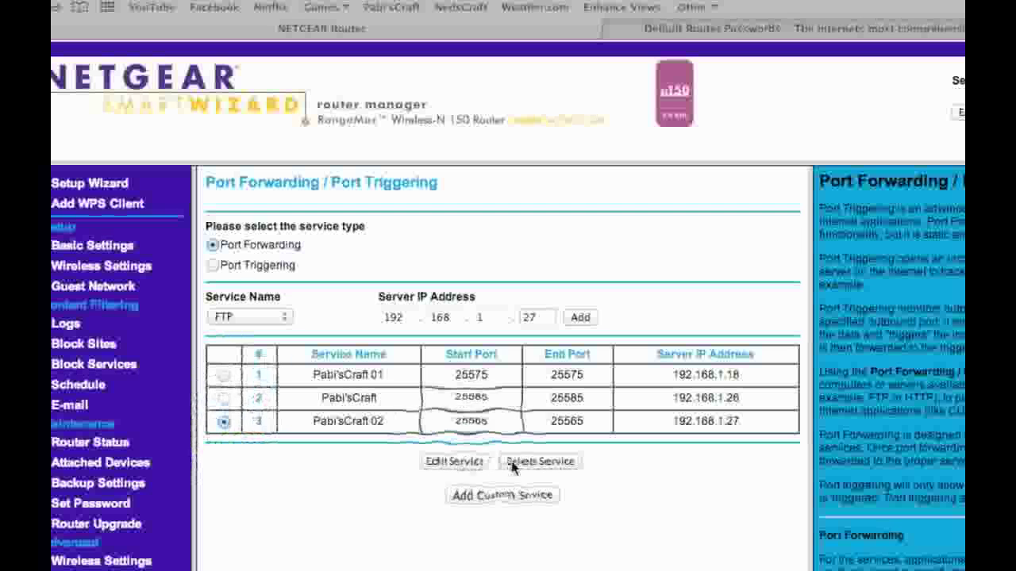
click(467, 462)
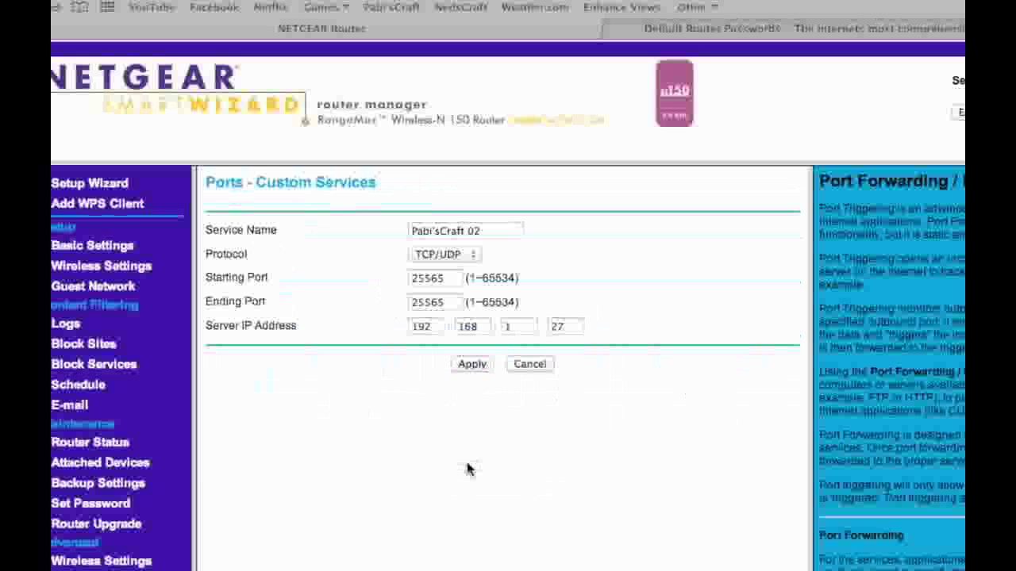
click(474, 258)
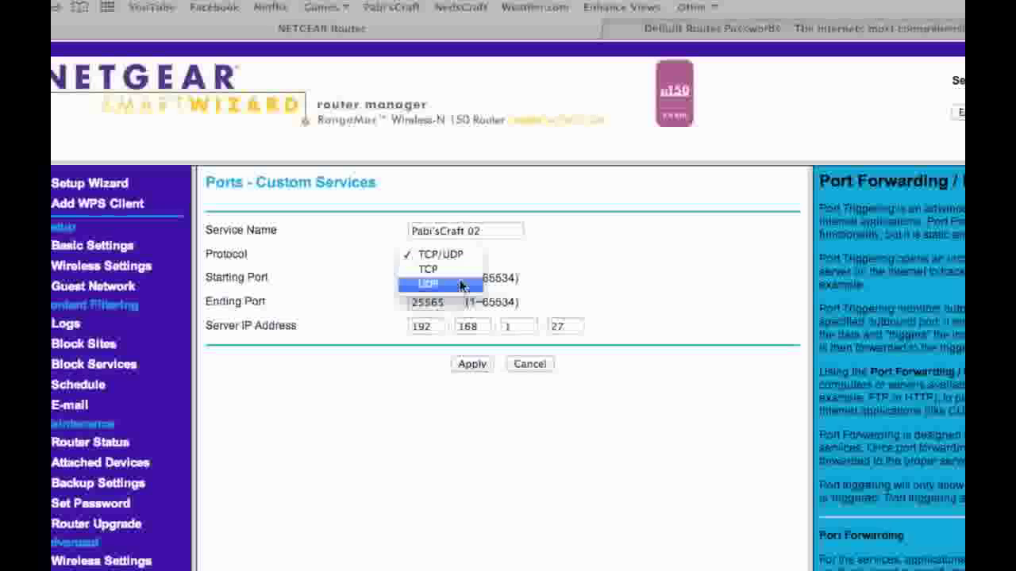
click(521, 265)
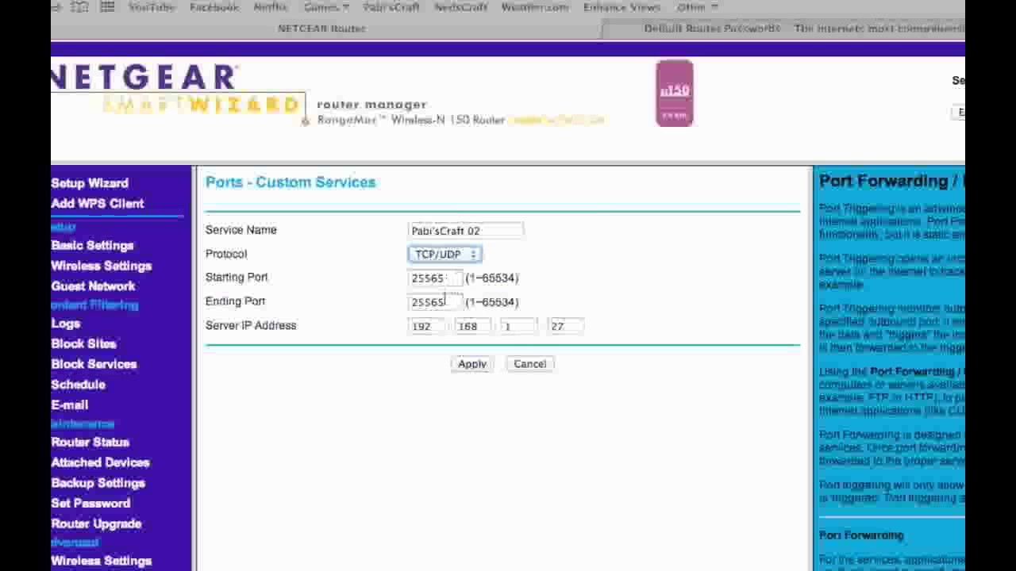
click(471, 365)
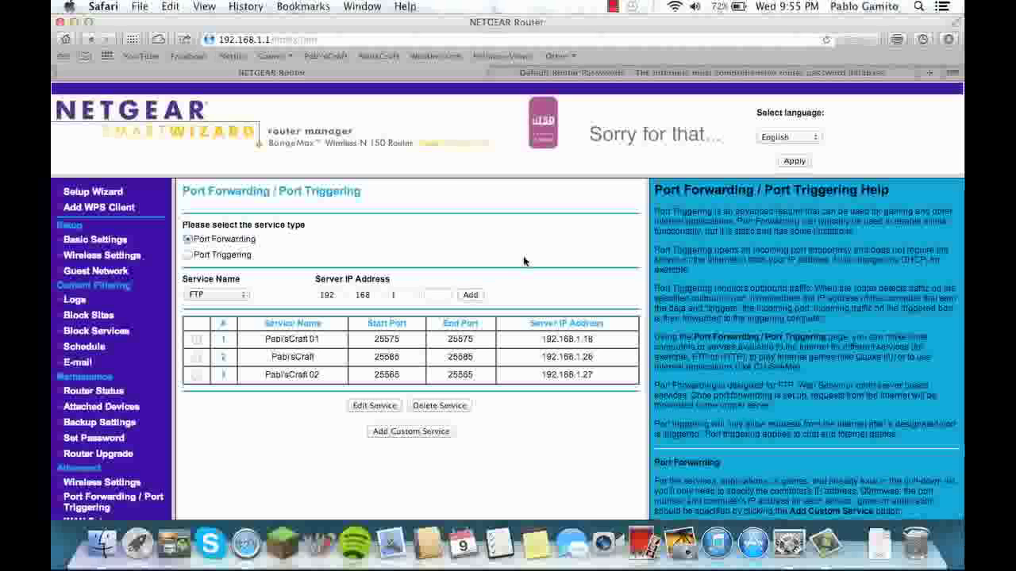
Run a Google search for 'my ip' in a new Safari tab.
key(super+t)
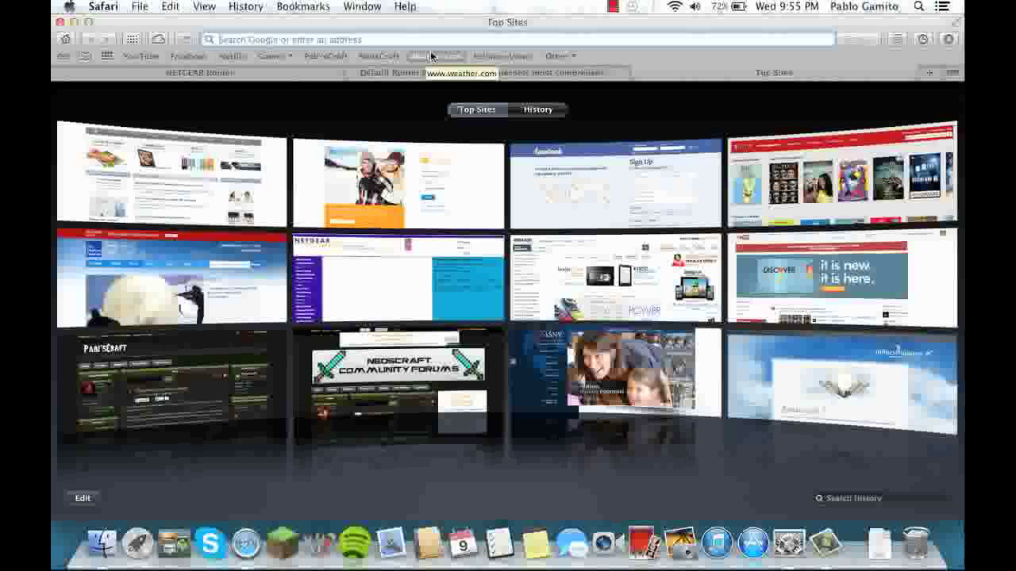
text(my ip)
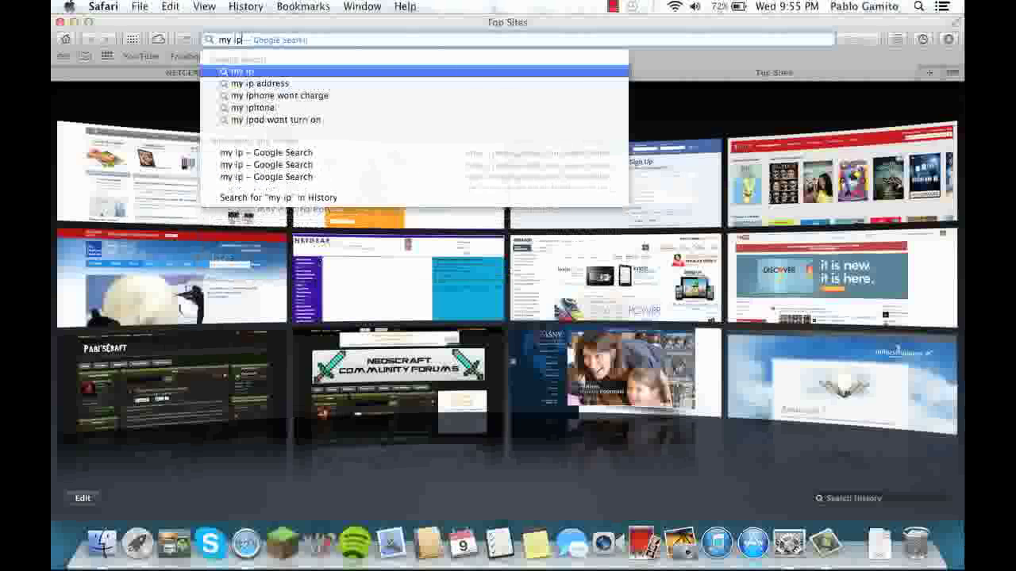
key(Return)
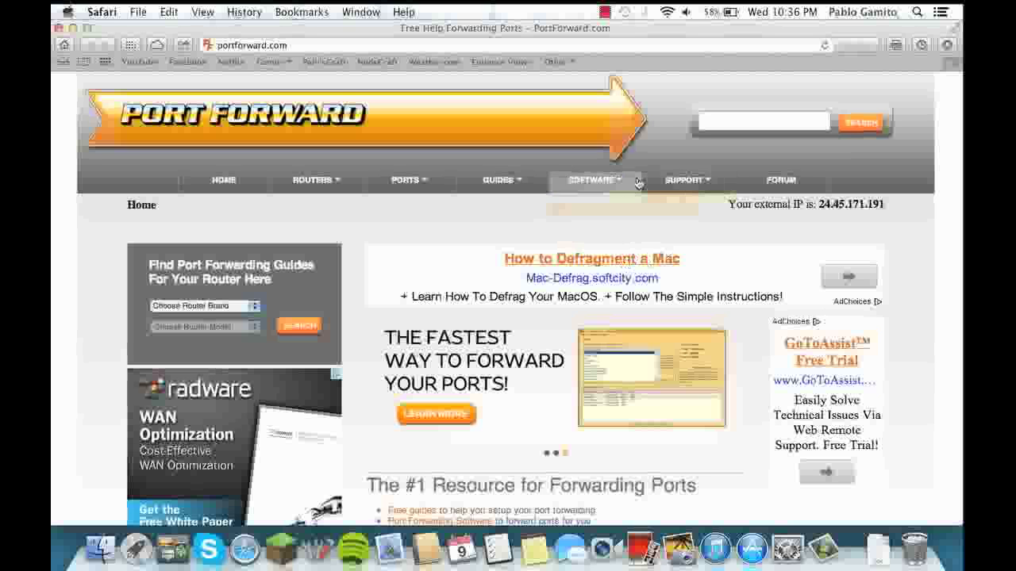
Load PortForward.com and set the guide finder's router brand to Netgear.
click(302, 45)
text(por)
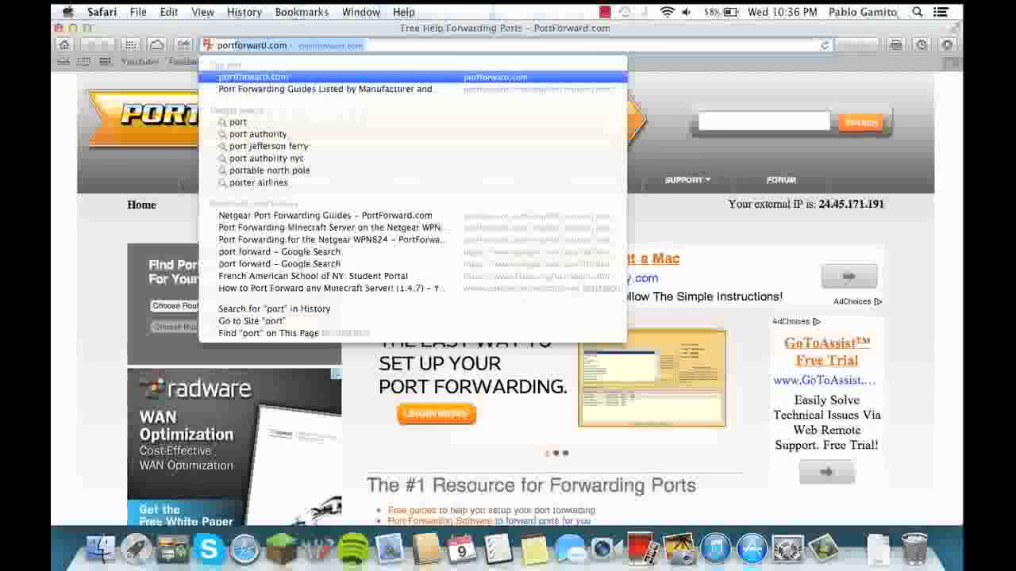
key(Return)
mouse_move(315, 200)
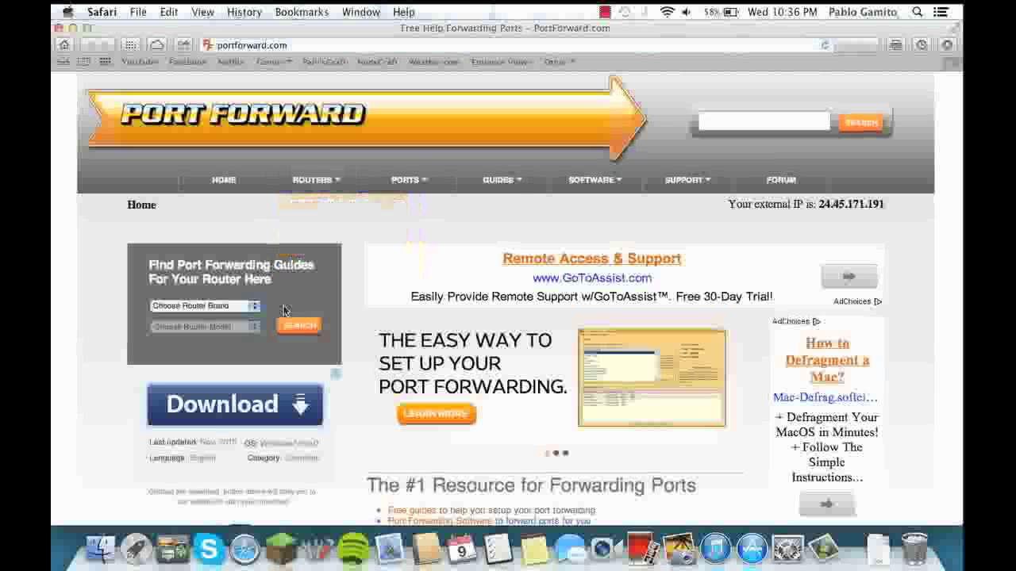
click(241, 308)
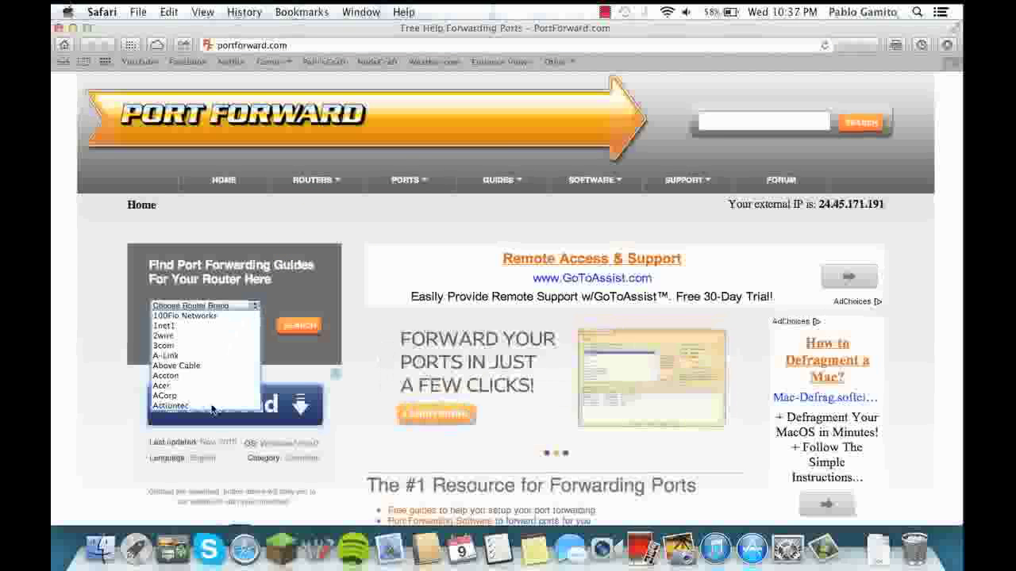
click(191, 365)
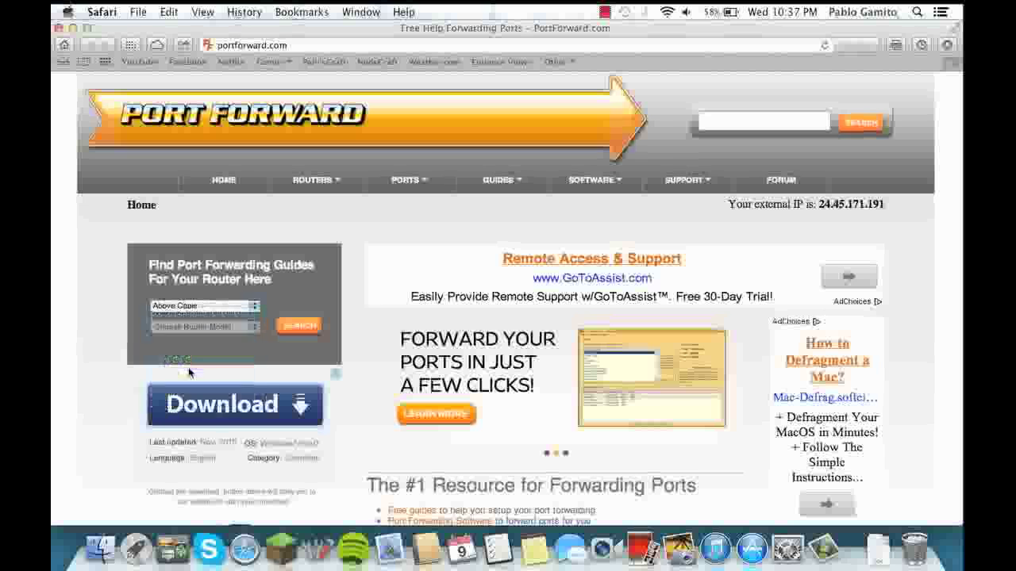
click(220, 308)
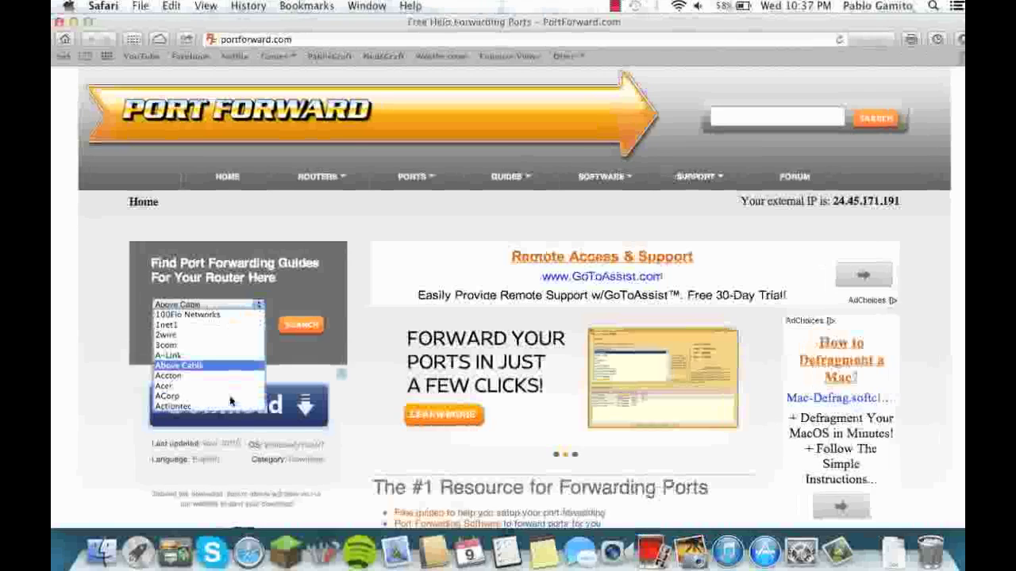
key(Down)
key(Down)
key(Down)
key(Down)
key(Down)
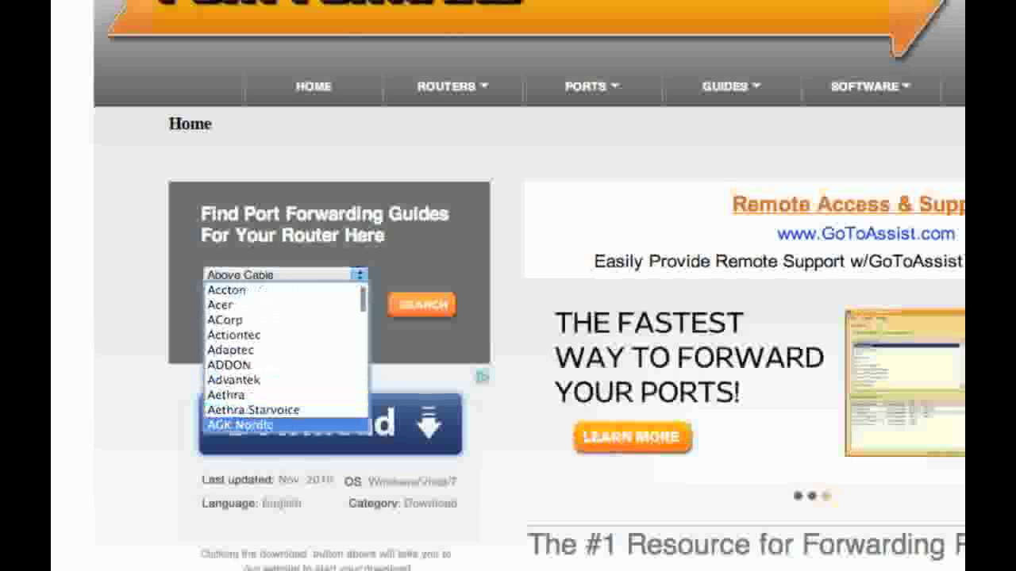
key(Down)
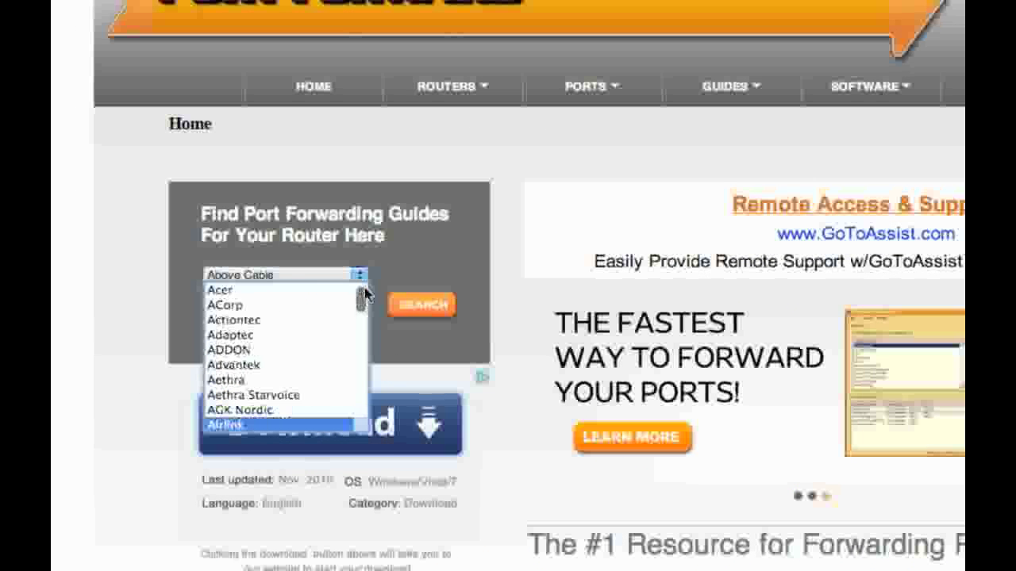
drag(365, 293, 367, 379)
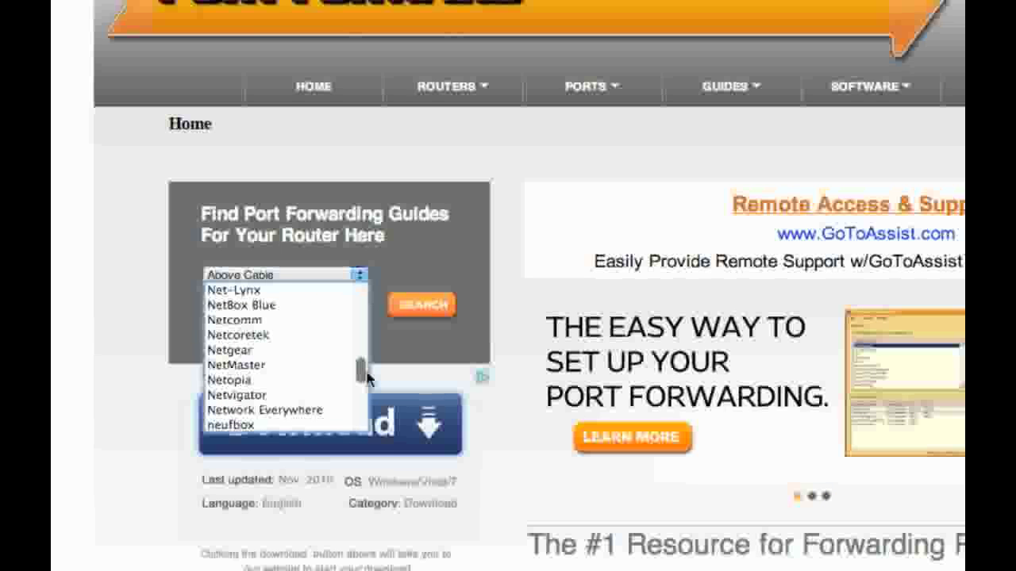
click(254, 351)
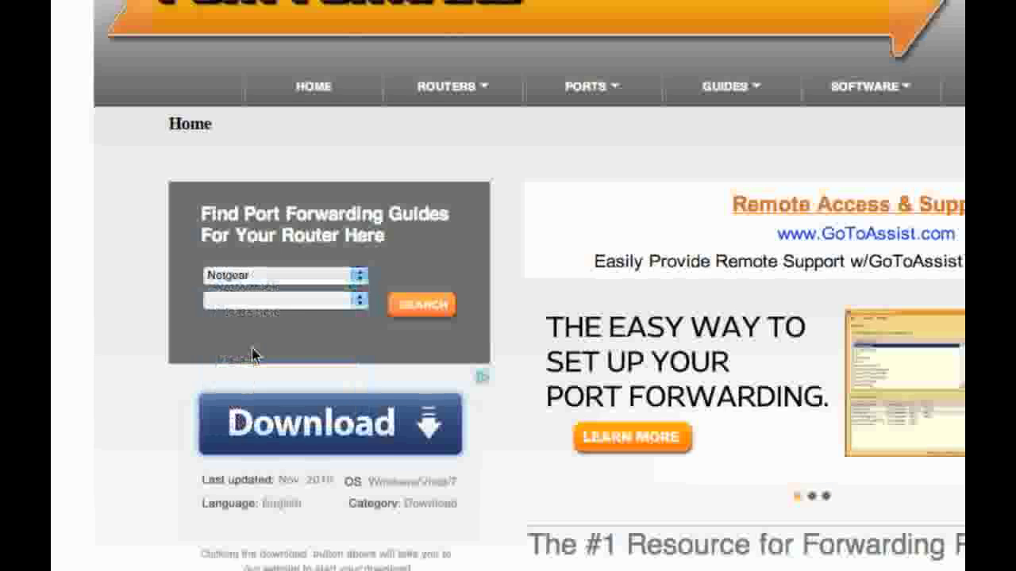
Choose WPN824v2 from the Netgear router model list.
click(361, 300)
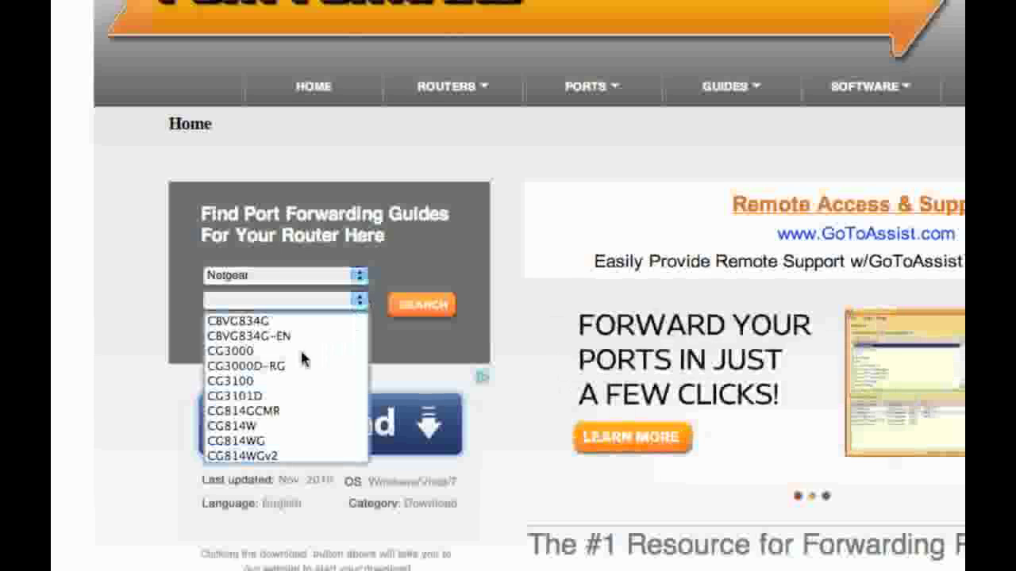
click(243, 351)
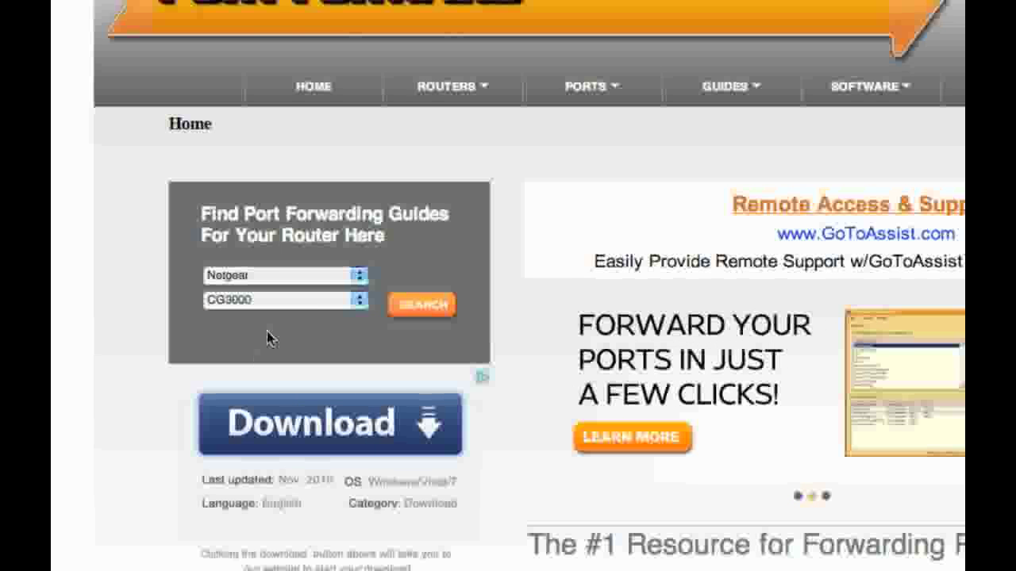
click(358, 306)
key(Down)
key(Down)
key(Down)
key(Down)
key(Down)
key(Down)
key(Down)
key(Down)
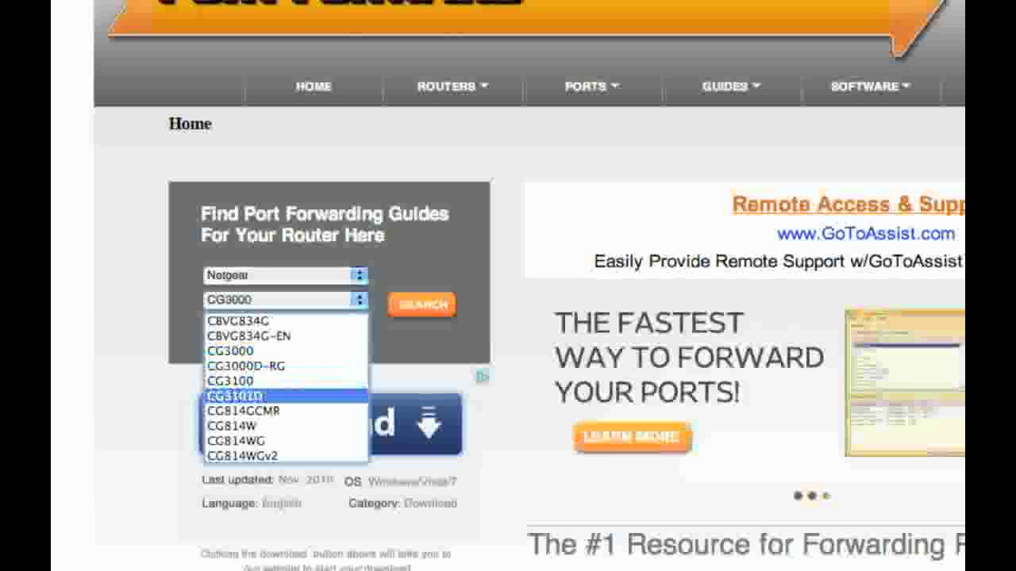
key(Down)
key(Down)
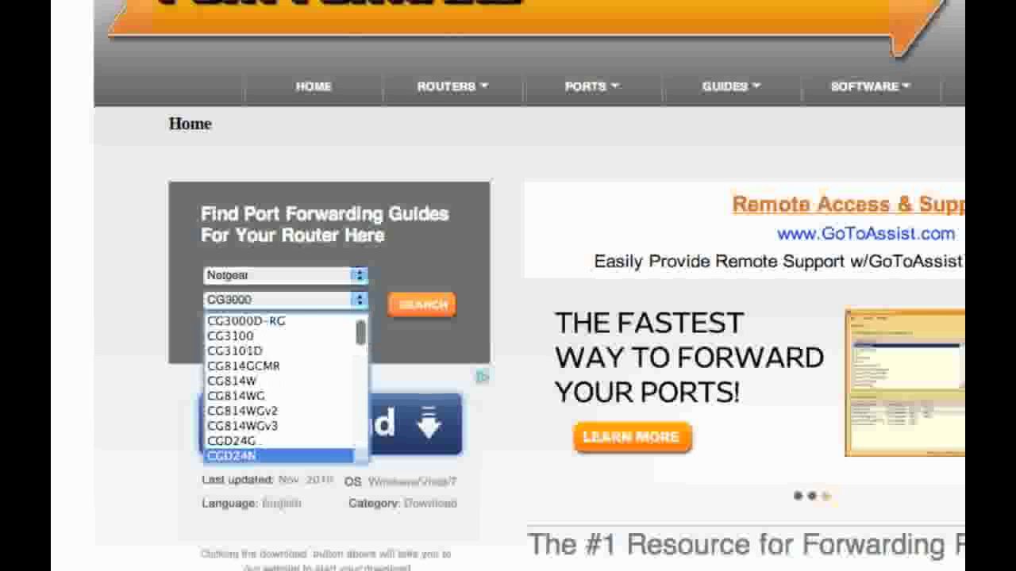
scroll(359, 367, down, 5)
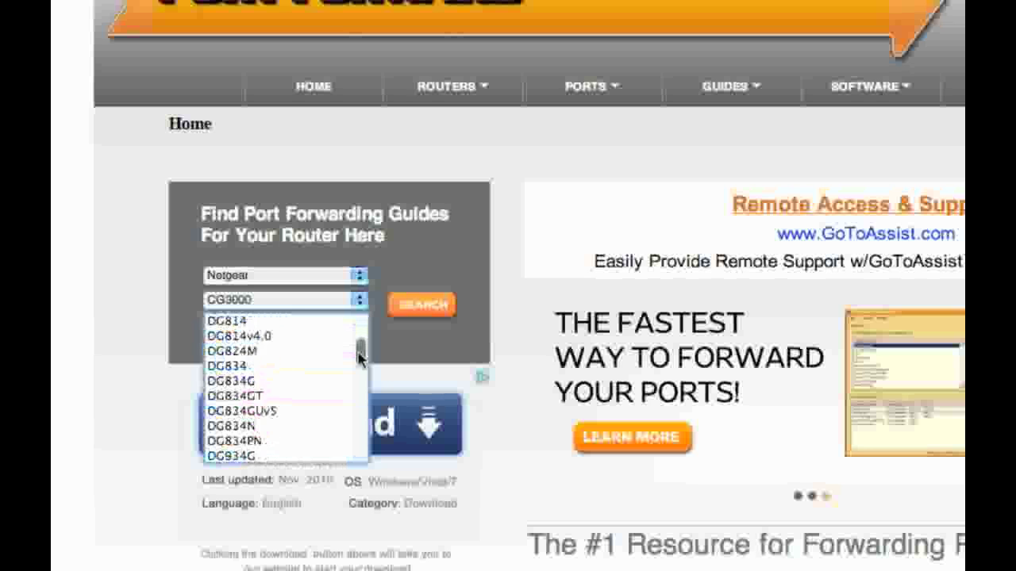
scroll(358, 367, down, 5)
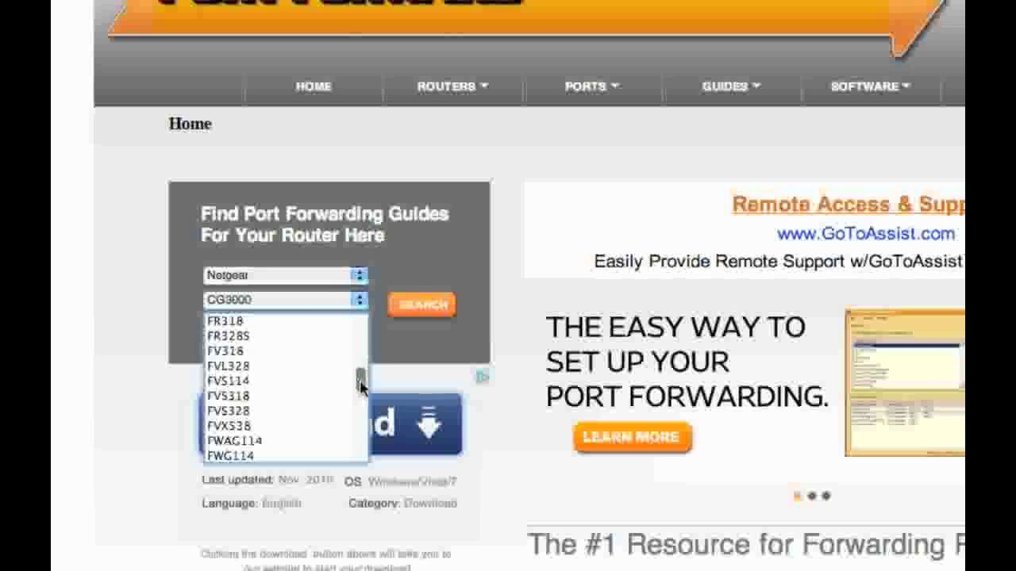
drag(359, 388, 373, 459)
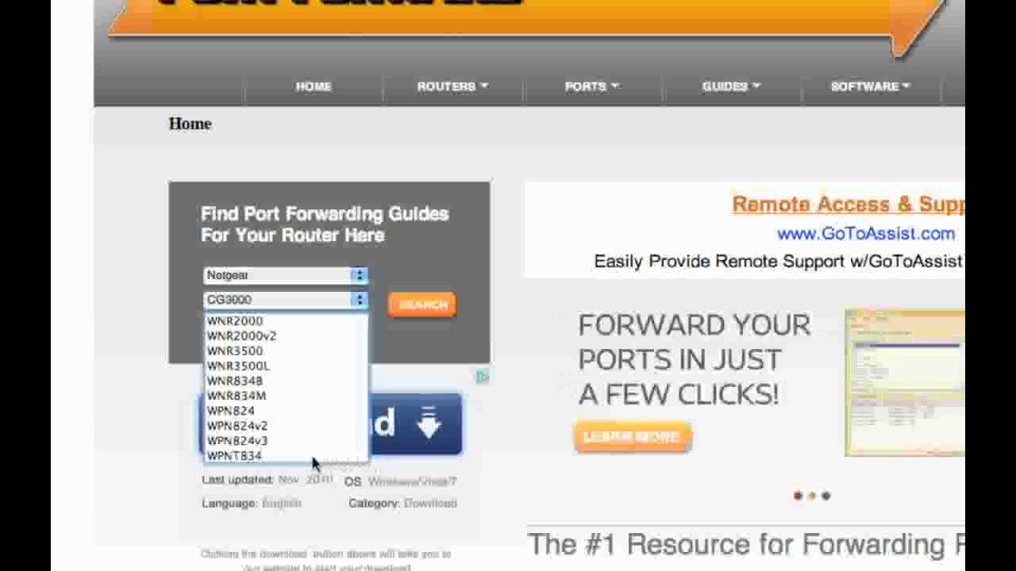
click(265, 427)
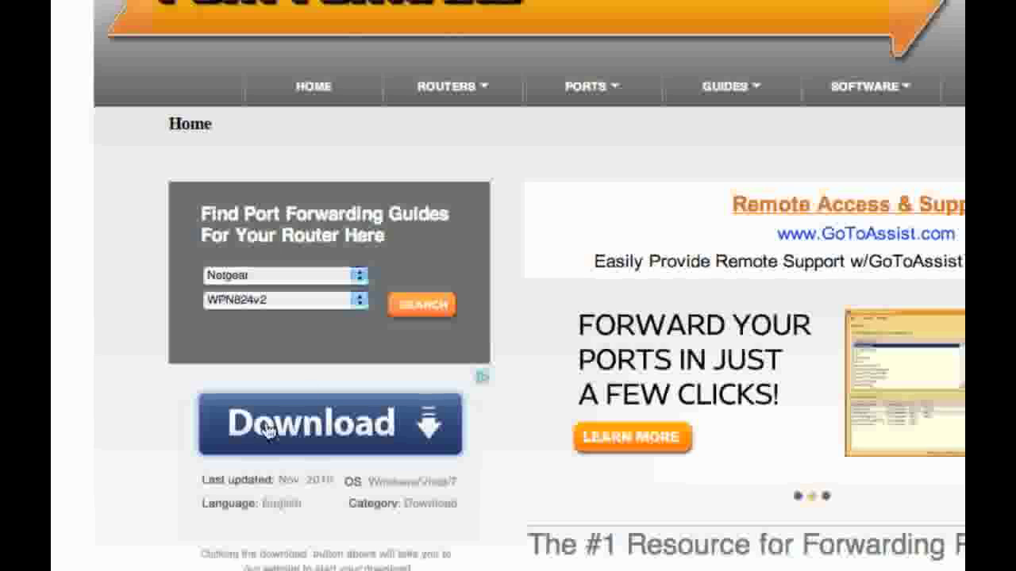
Search the WPN824v2 guides, jump to the M programs, and open Minecraft Server.
click(428, 313)
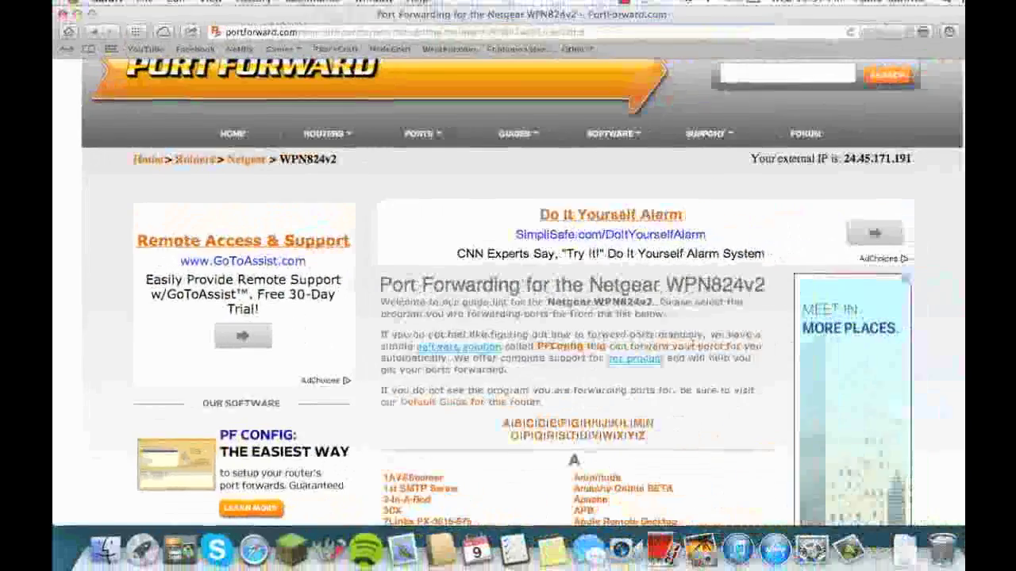
scroll(508, 318, down, 4)
scroll(508, 318, down, 2)
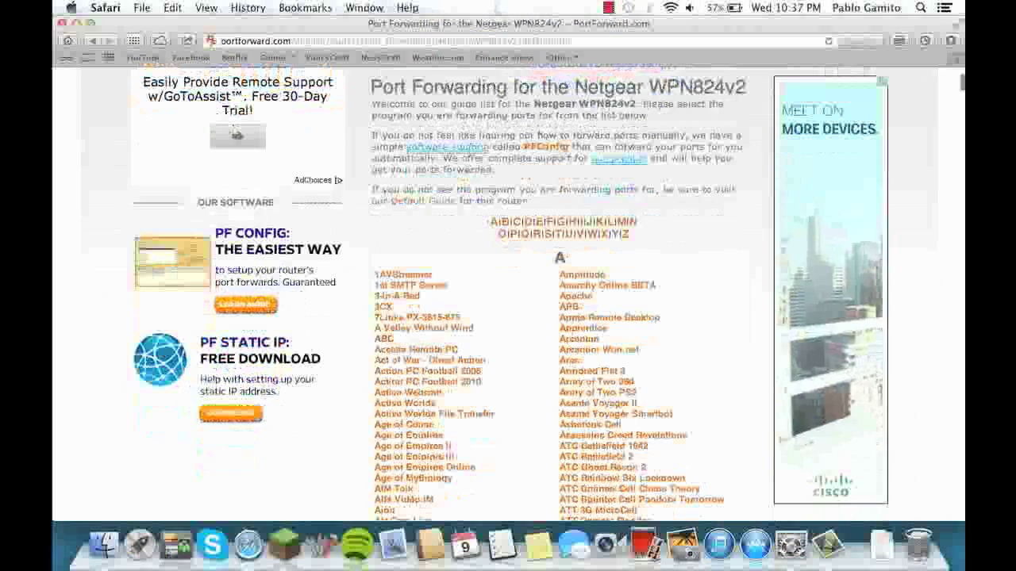
scroll(508, 317, down, 2)
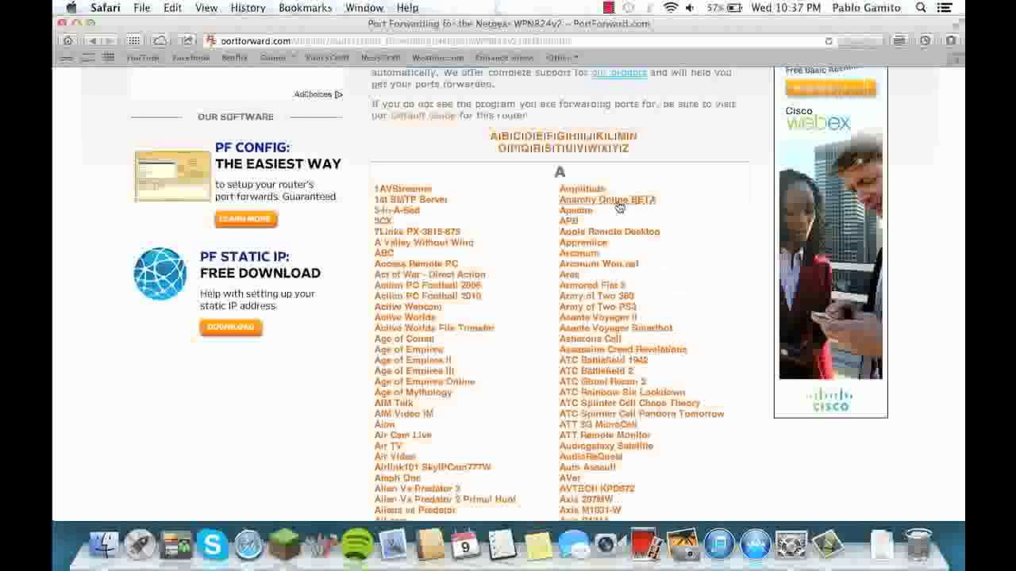
click(623, 136)
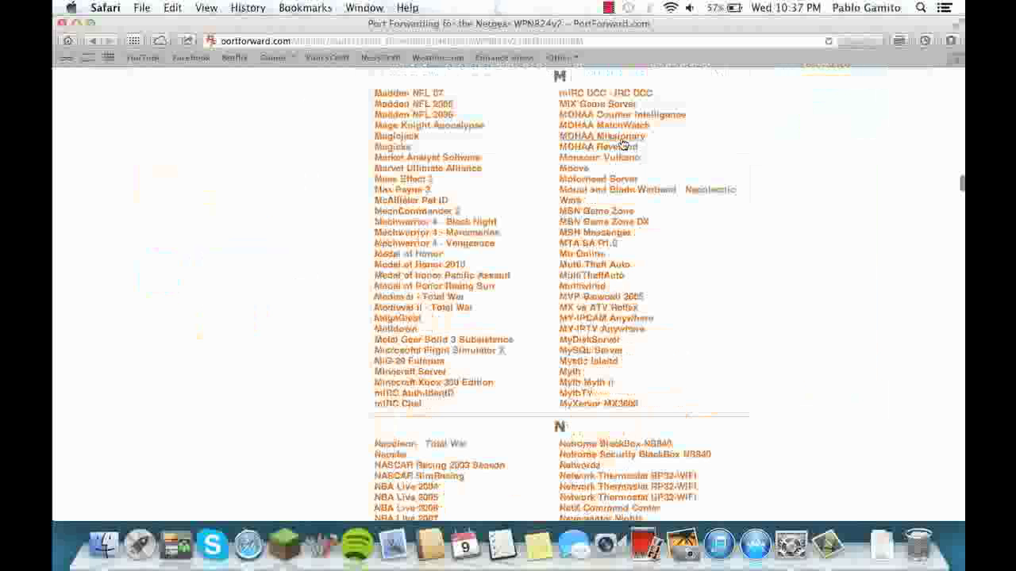
click(412, 372)
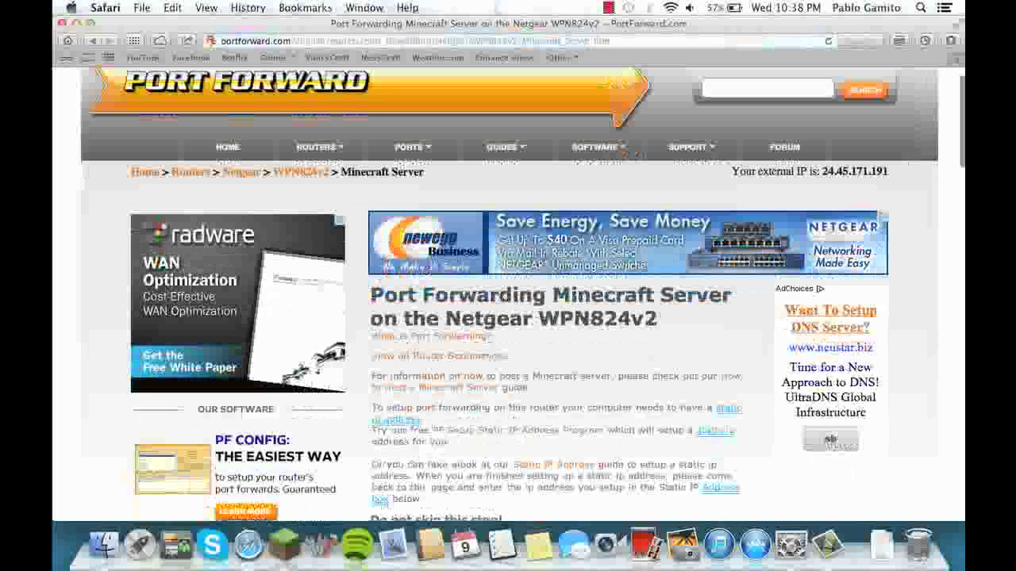
scroll(508, 317, down, 5)
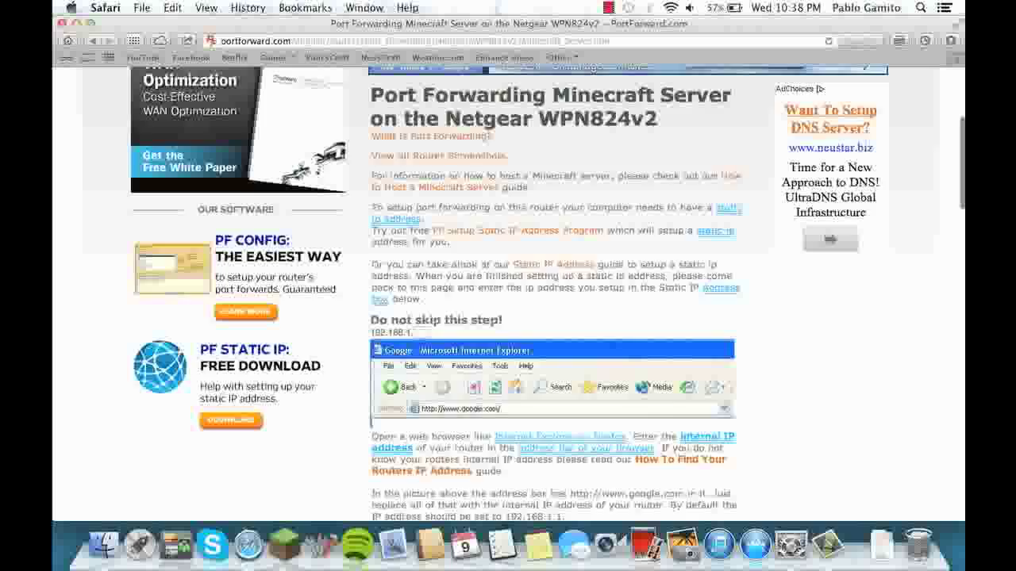
scroll(508, 317, down, 5)
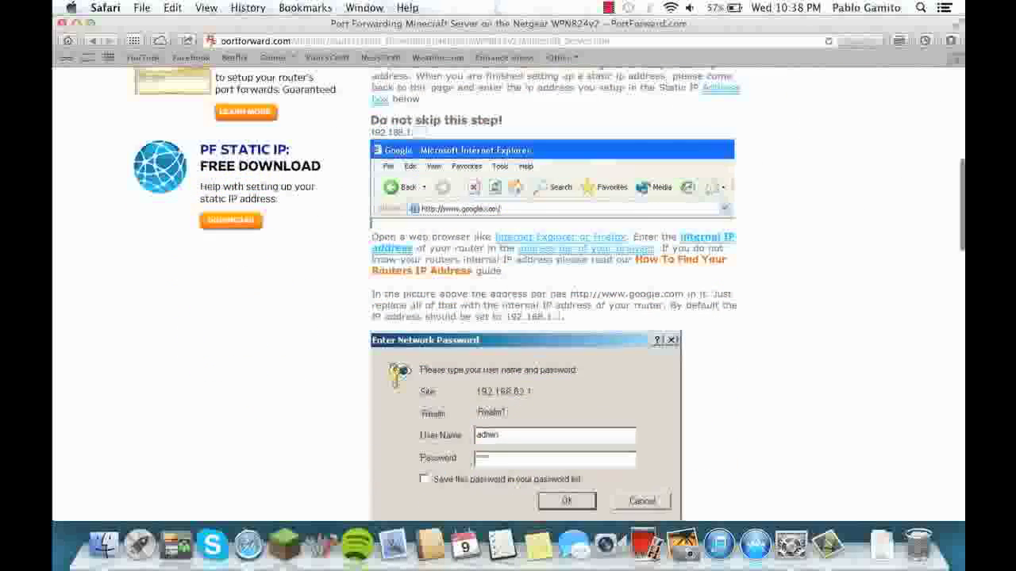
scroll(508, 318, up, 4)
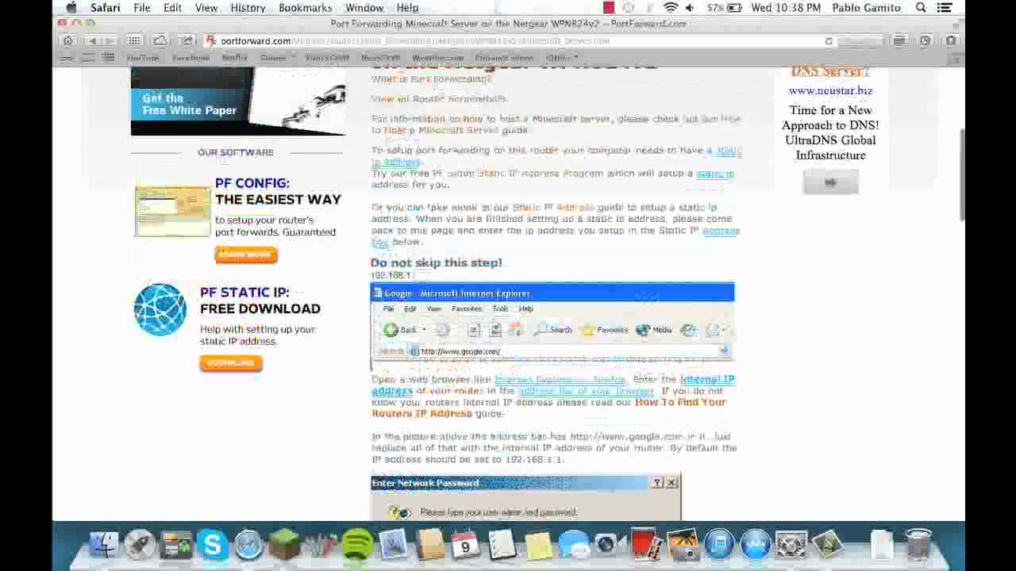
scroll(507, 317, down, 5)
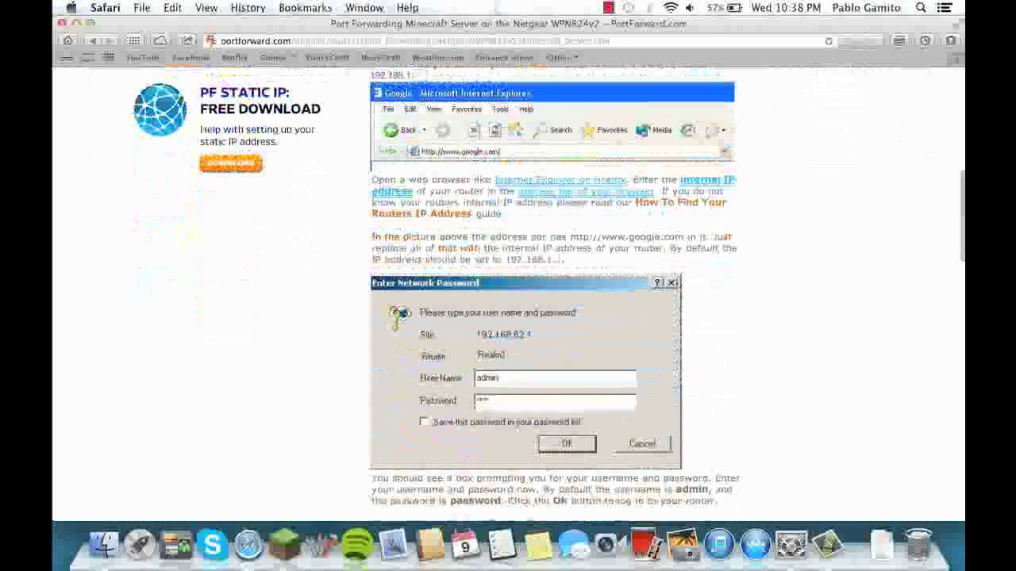
scroll(508, 317, down, 7)
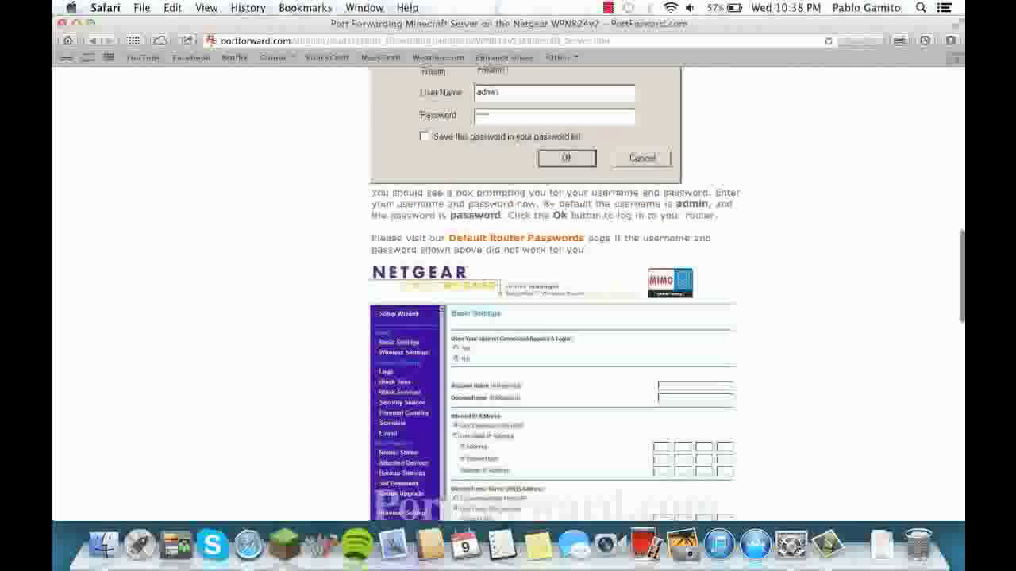
scroll(508, 317, down, 3)
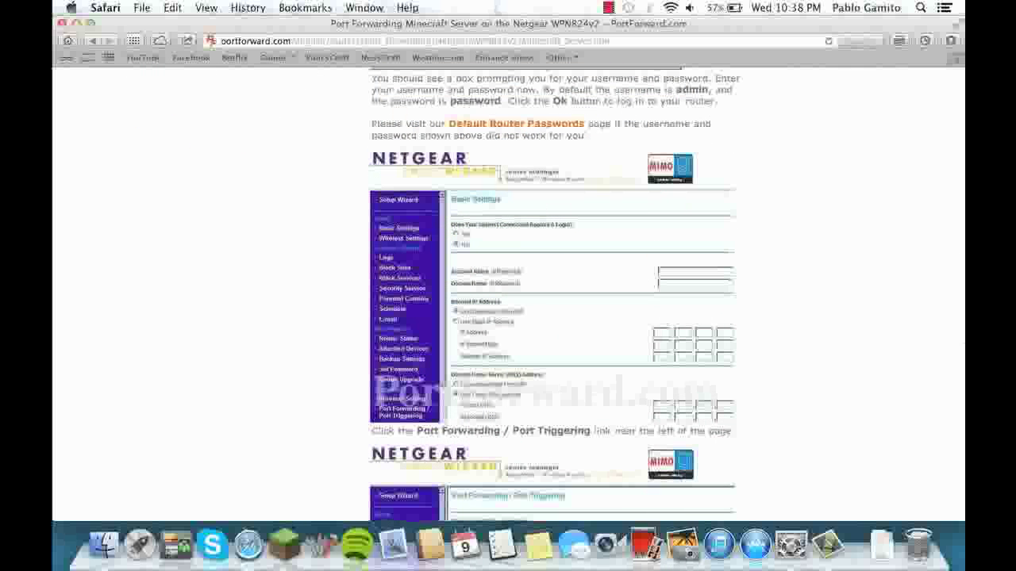
scroll(508, 318, down, 6)
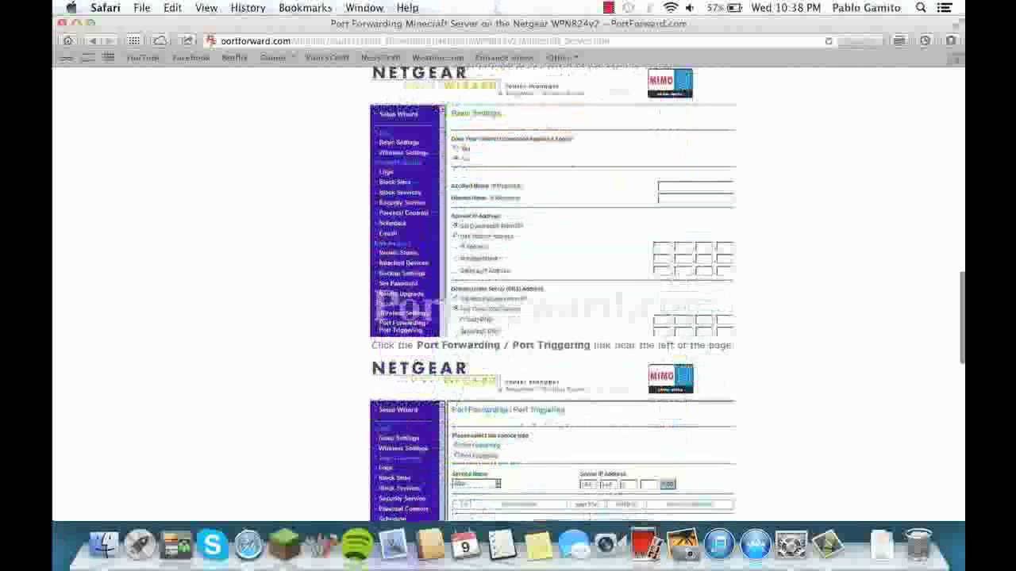
scroll(508, 317, down, 6)
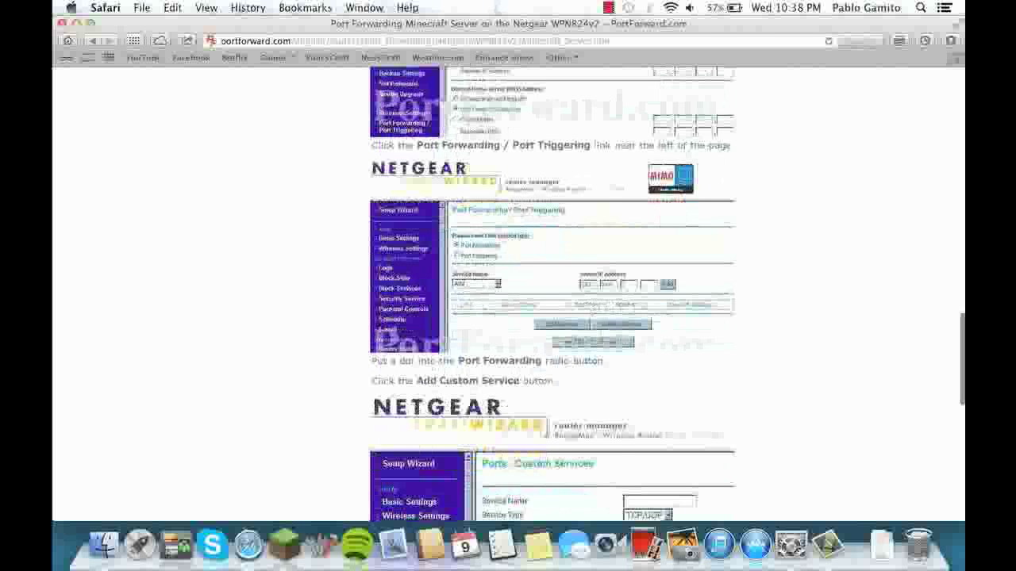
scroll(508, 317, down, 7)
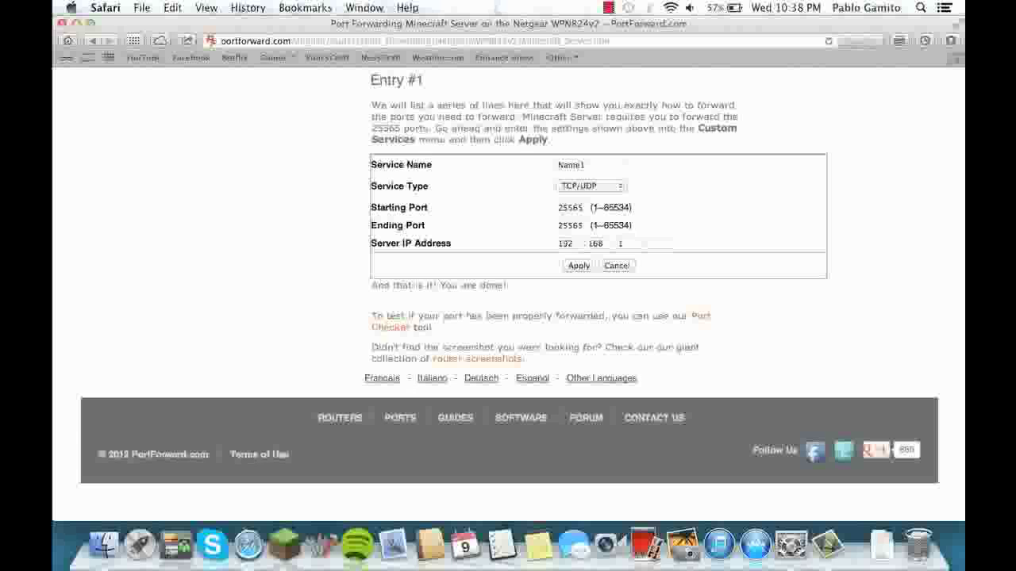
scroll(508, 293, up, 15)
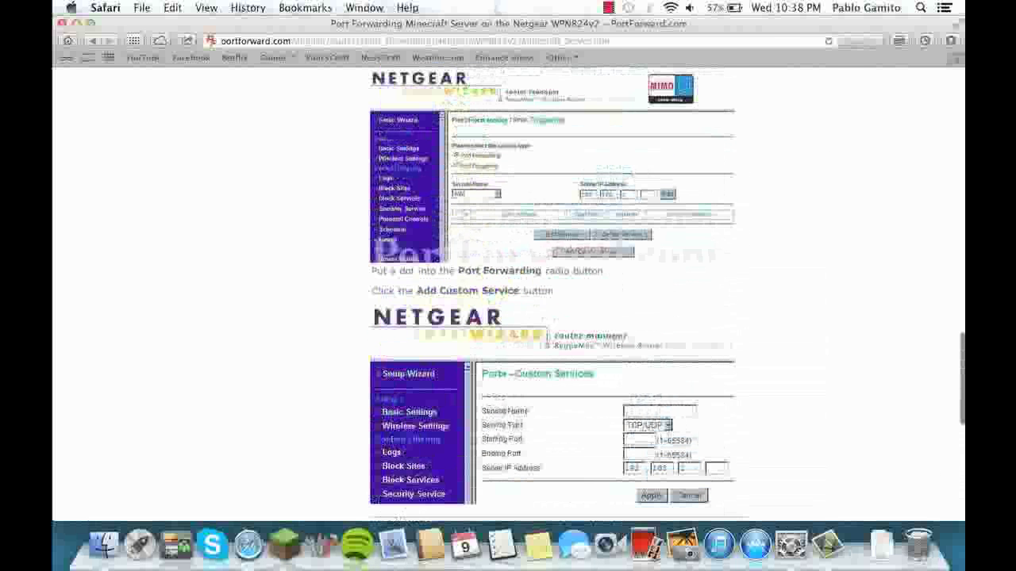